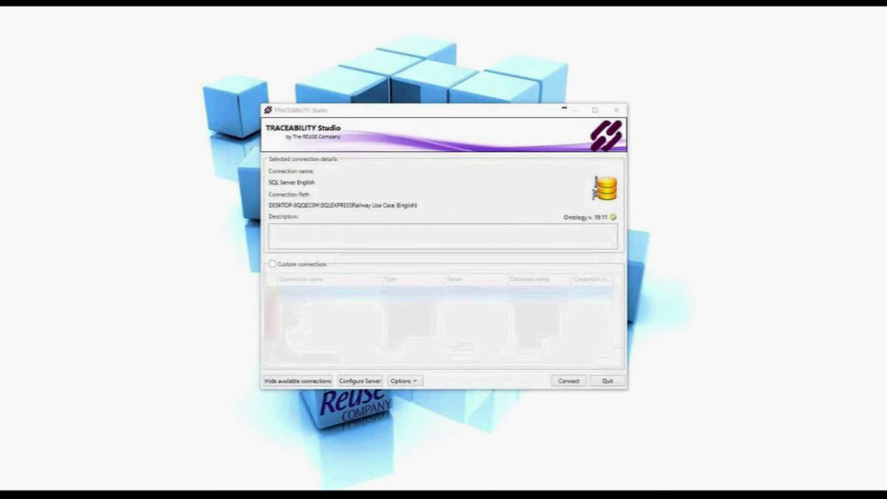
- Connect to the SQL Server English database and show the modules of the Railway traceability project
{"action": "left_click", "coordinate": [568, 381]}
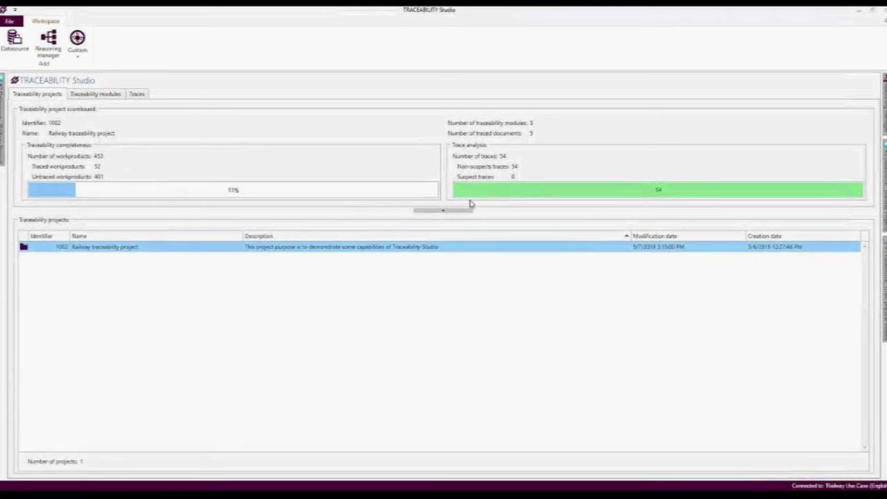
{"action": "right_click", "coordinate": [196, 247]}
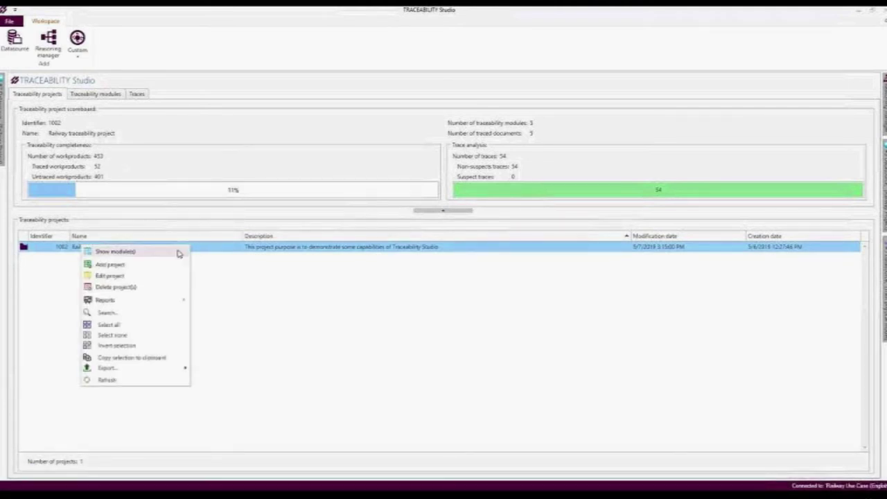
{"action": "left_click", "coordinate": [174, 253]}
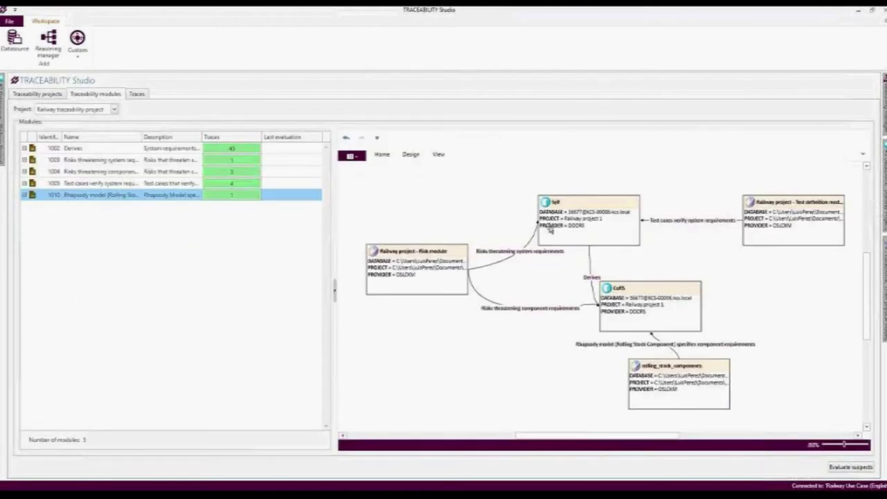
{"action": "left_click", "coordinate": [581, 236]}
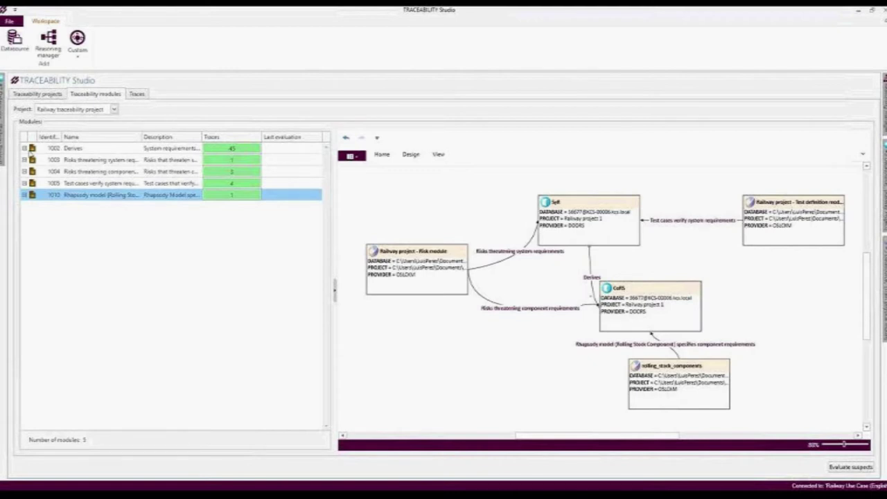
- Expand the Derives and test case modules, widening the Module column, to examine their source and target coverage
{"action": "left_click", "coordinate": [25, 148]}
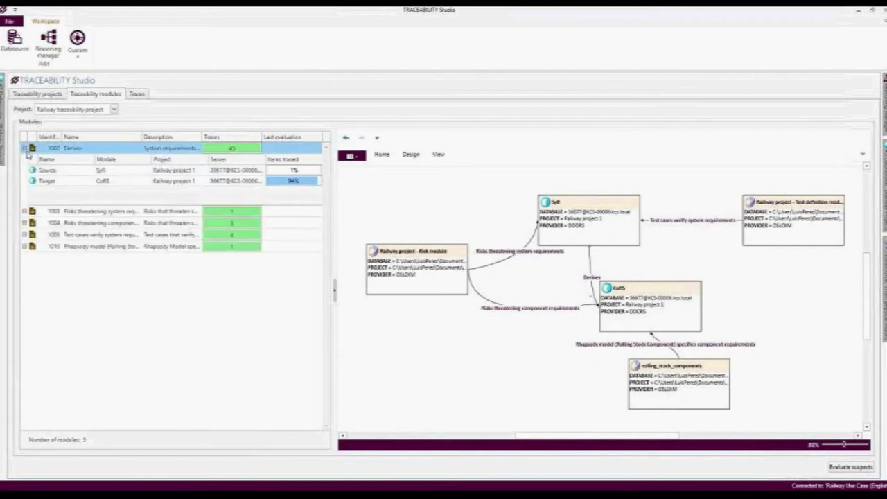
{"action": "left_click", "coordinate": [298, 182]}
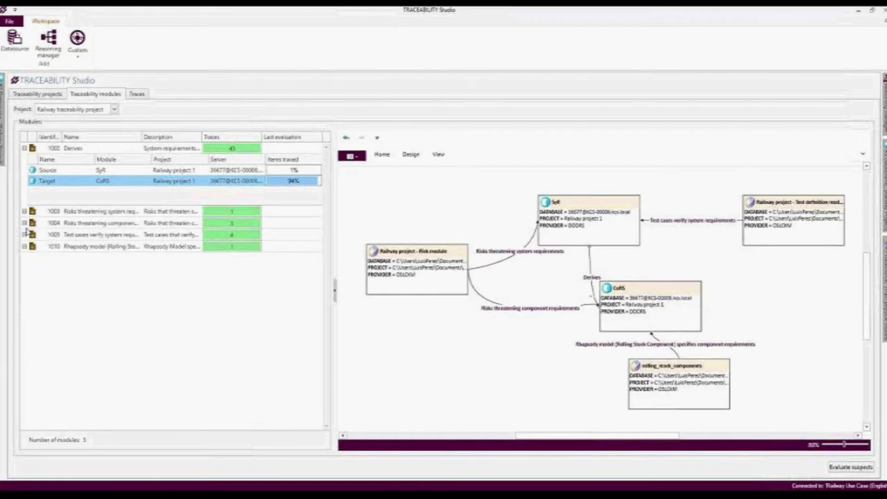
{"action": "left_click", "coordinate": [24, 235]}
{"action": "left_click", "coordinate": [139, 256]}
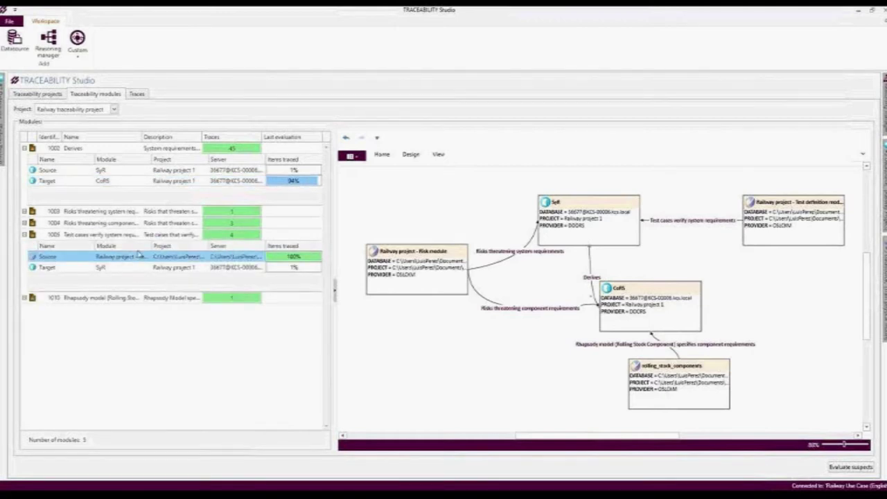
{"action": "left_click_drag", "start_coordinate": [152, 245], "coordinate": [205, 246]}
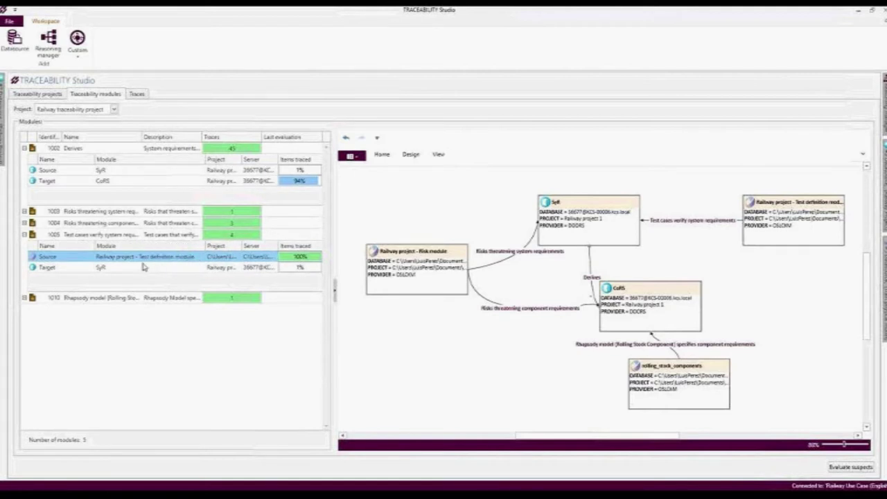
{"action": "left_click", "coordinate": [146, 268]}
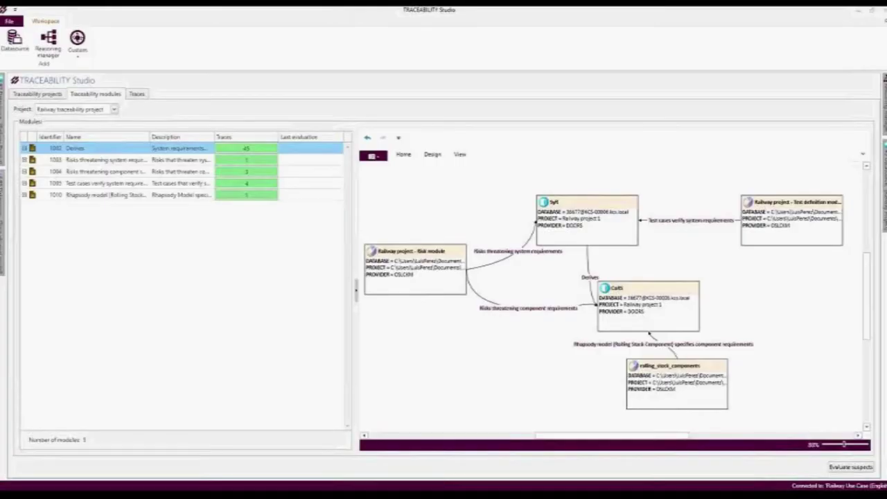
- Hide the module diagram and keep the Train physical model and Railway Project CoRS datasources open beside the module list
{"action": "left_click", "coordinate": [358, 290]}
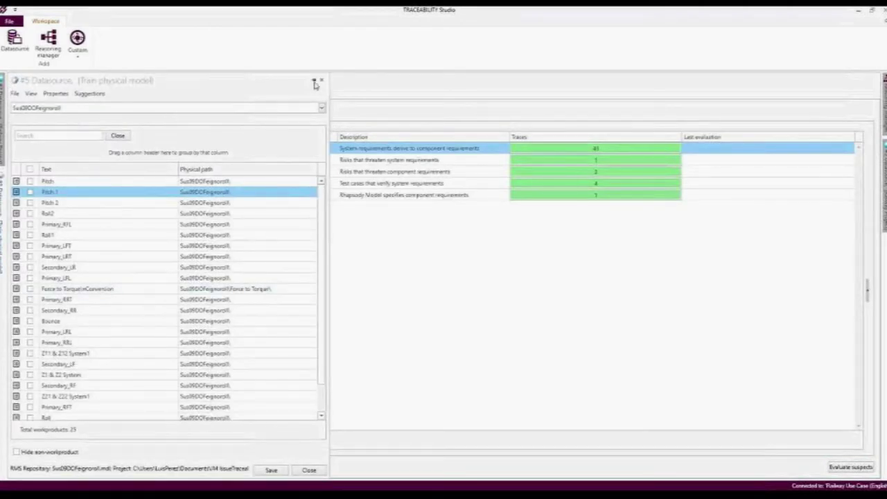
{"action": "left_click", "coordinate": [316, 82]}
{"action": "mouse_move", "coordinate": [878, 229]}
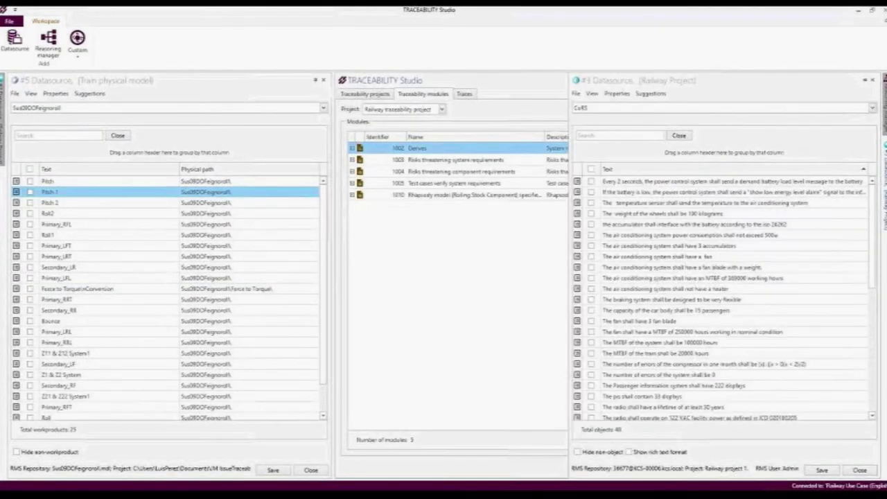
{"action": "left_click", "coordinate": [865, 81]}
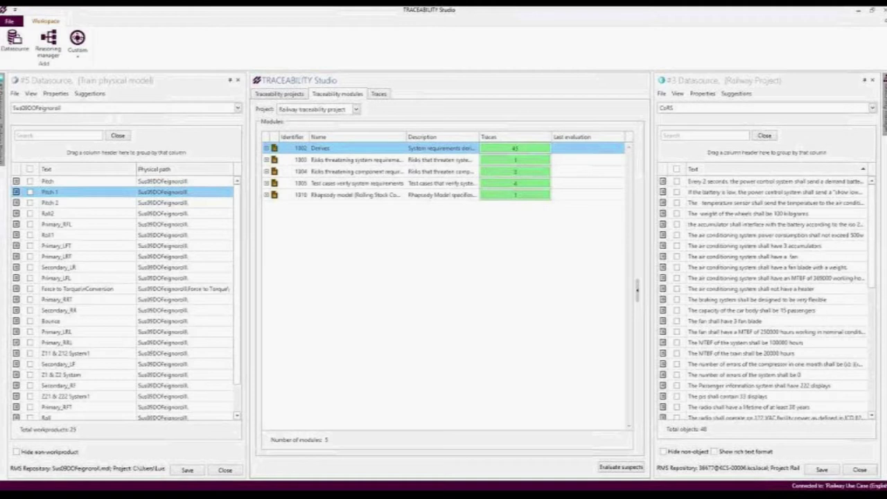
- Start a traceability module named "Simulink model specifies component requirements" with the Train physical model as source and CoRS as target
{"action": "right_click", "coordinate": [334, 220]}
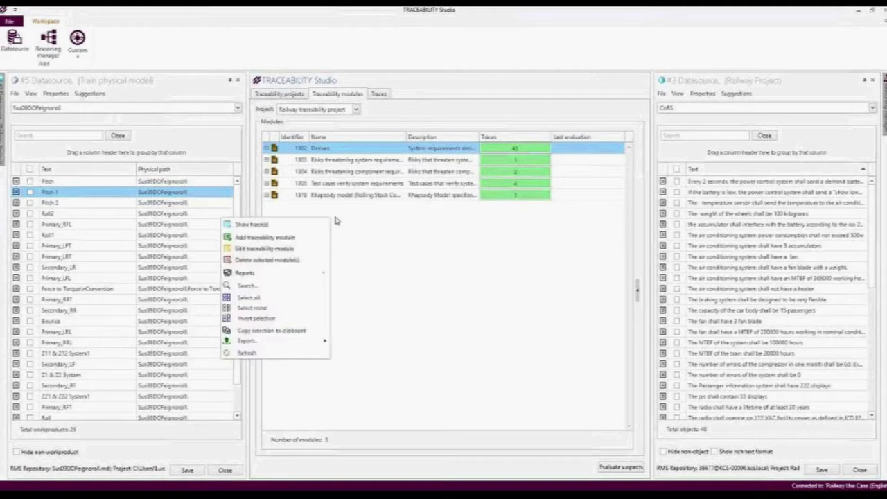
{"action": "left_click", "coordinate": [267, 237]}
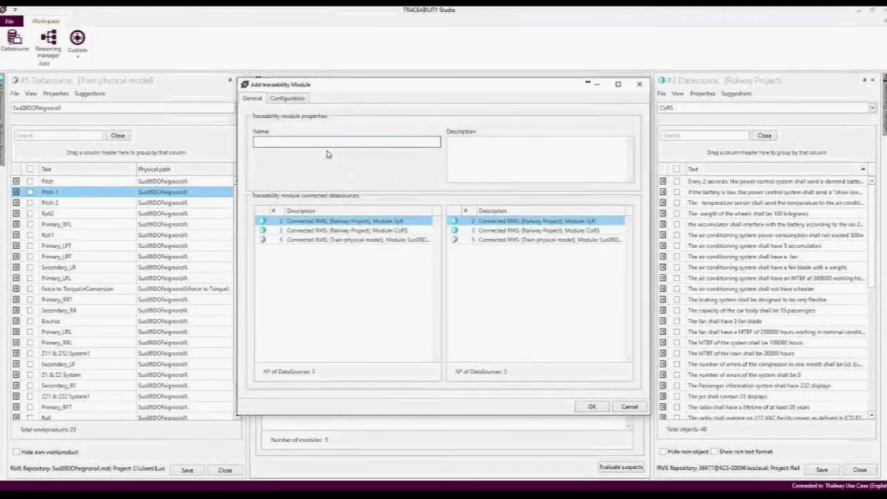
{"action": "left_click", "coordinate": [345, 229]}
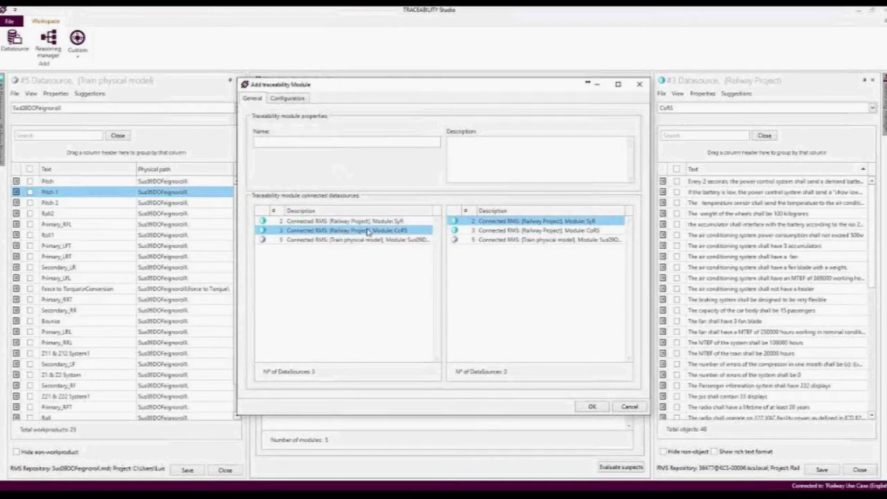
{"action": "key", "text": "Down"}
{"action": "left_click", "coordinate": [500, 230]}
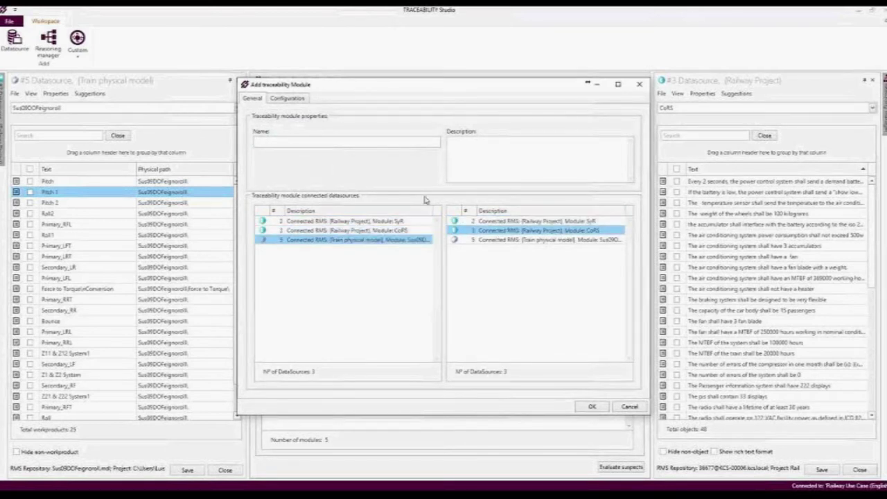
{"action": "left_click", "coordinate": [333, 142]}
{"action": "type", "text": "Simulink model"}
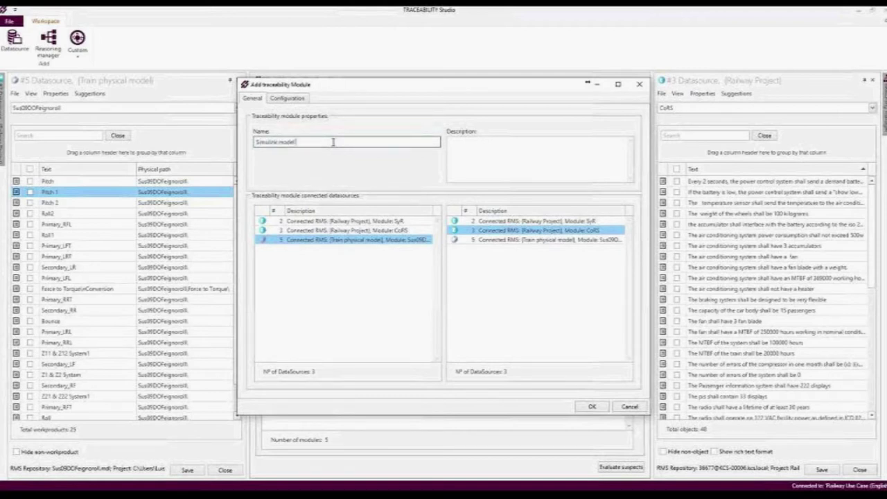
{"action": "type", "text": " specifies component requirement"}
- Add the Specify trace type to the new module's configuration and create the module
{"action": "left_click", "coordinate": [303, 101]}
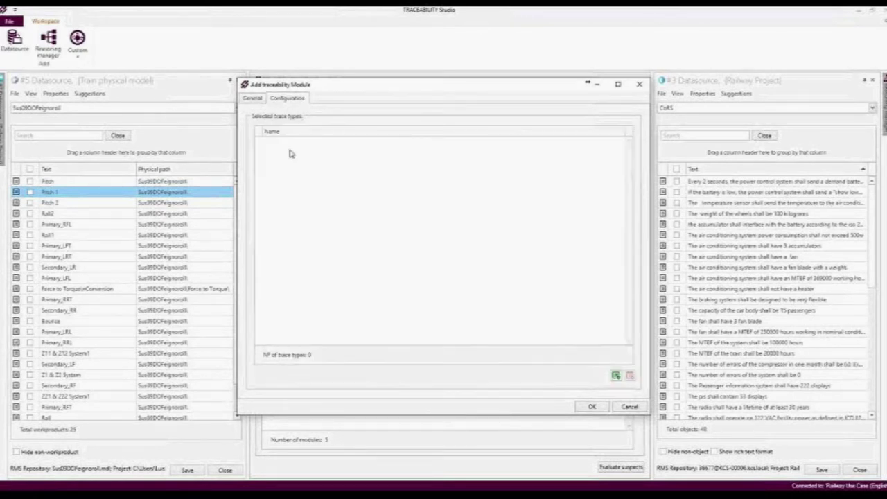
{"action": "right_click", "coordinate": [290, 154]}
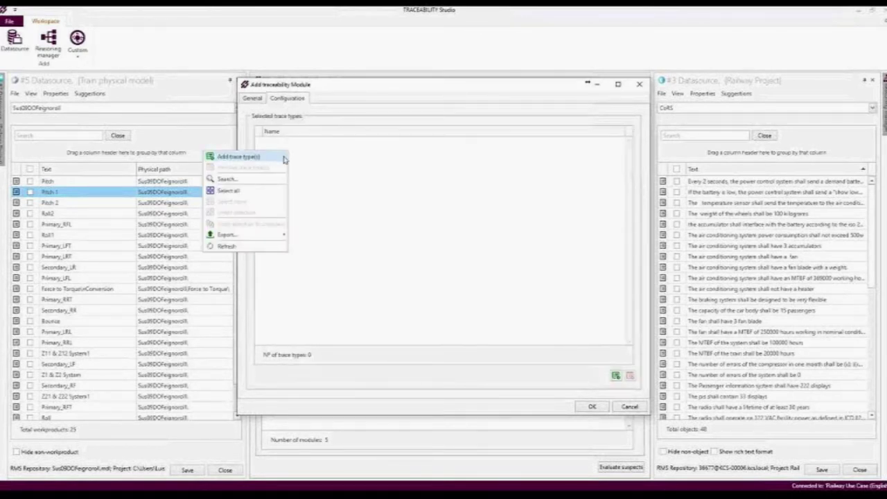
{"action": "left_click", "coordinate": [273, 158]}
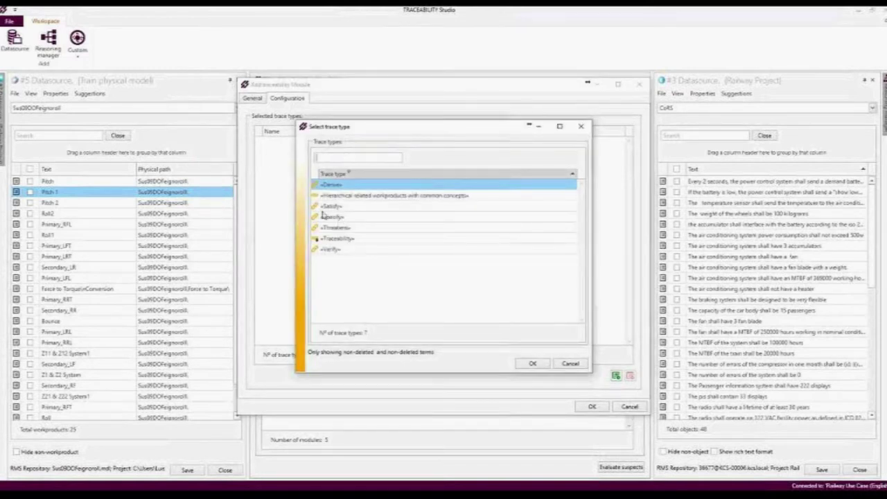
{"action": "right_click", "coordinate": [361, 283]}
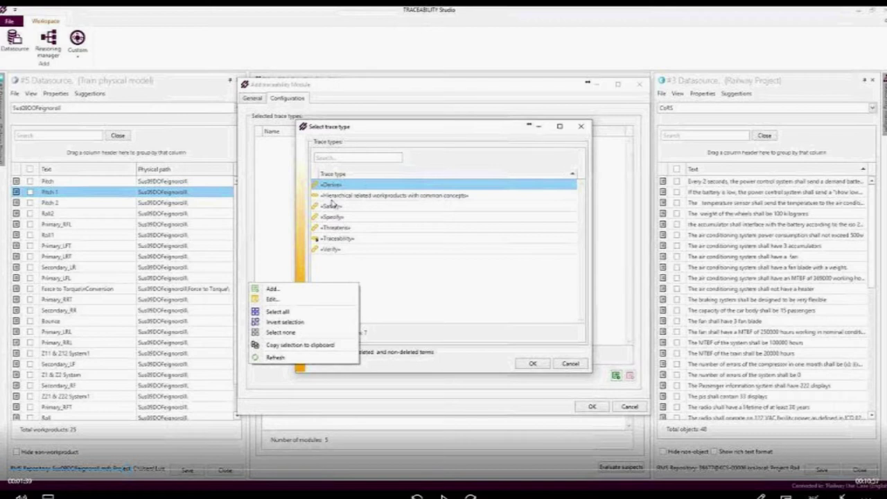
{"action": "left_click", "coordinate": [365, 220]}
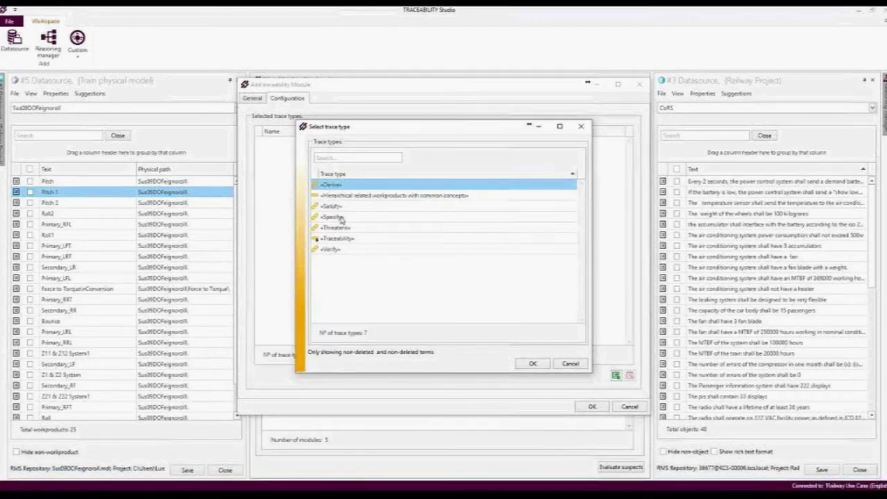
{"action": "left_click", "coordinate": [365, 221]}
{"action": "left_click", "coordinate": [540, 366]}
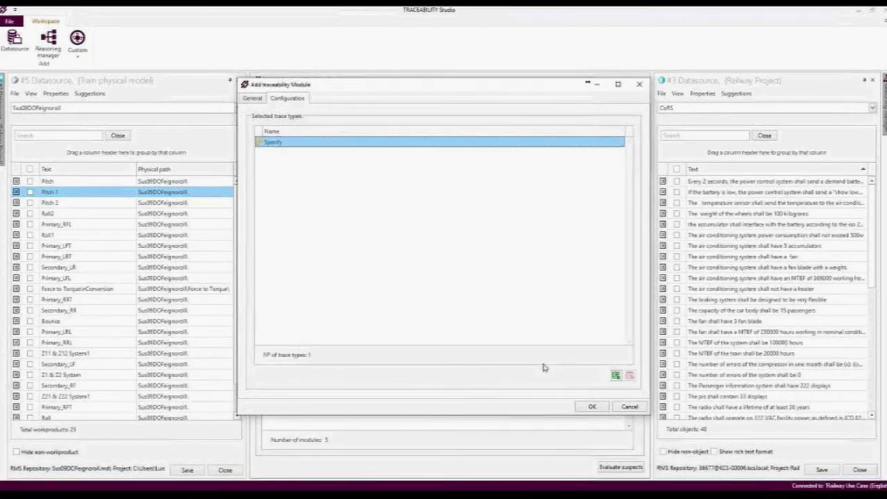
{"action": "left_click", "coordinate": [591, 406]}
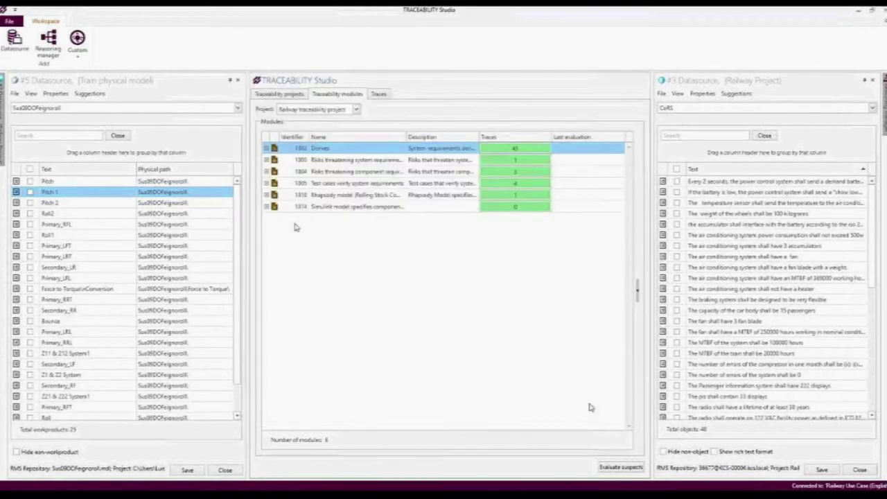
- Expand the new Simulink module to check its source and target modules and their traced items
{"action": "left_click", "coordinate": [268, 207]}
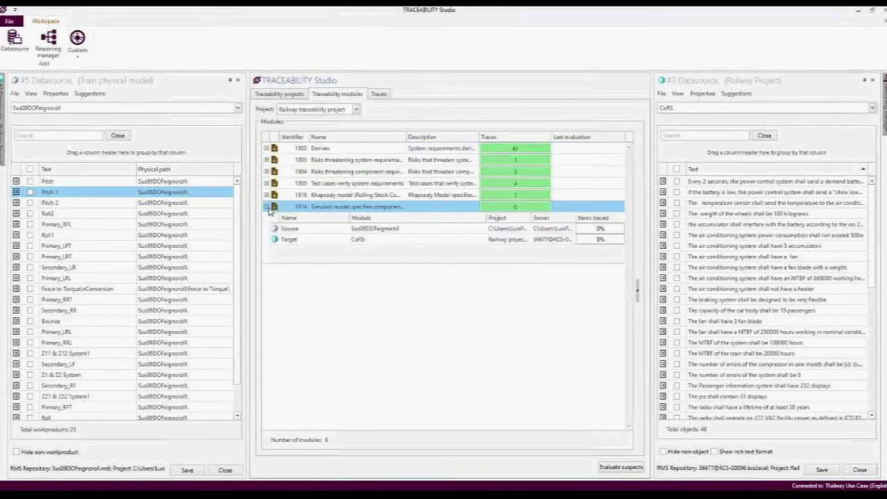
{"action": "left_click", "coordinate": [314, 231]}
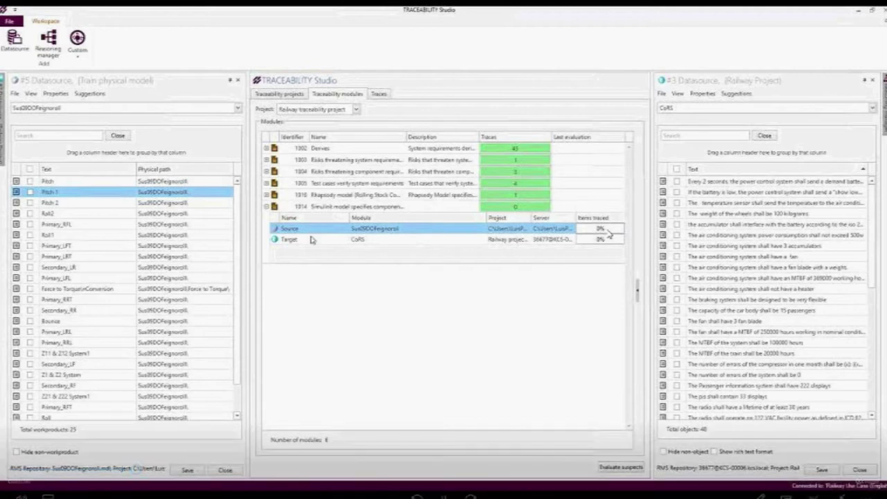
{"action": "left_click", "coordinate": [312, 240]}
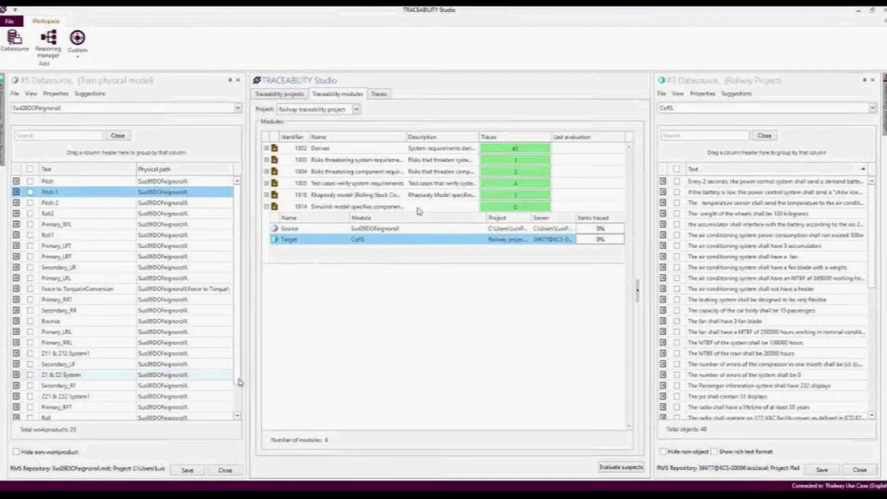
- Collapse both datasources and display the module diagram to examine how the Simulink model links to CoRS
{"action": "left_click", "coordinate": [231, 82]}
{"action": "left_click", "coordinate": [865, 81]}
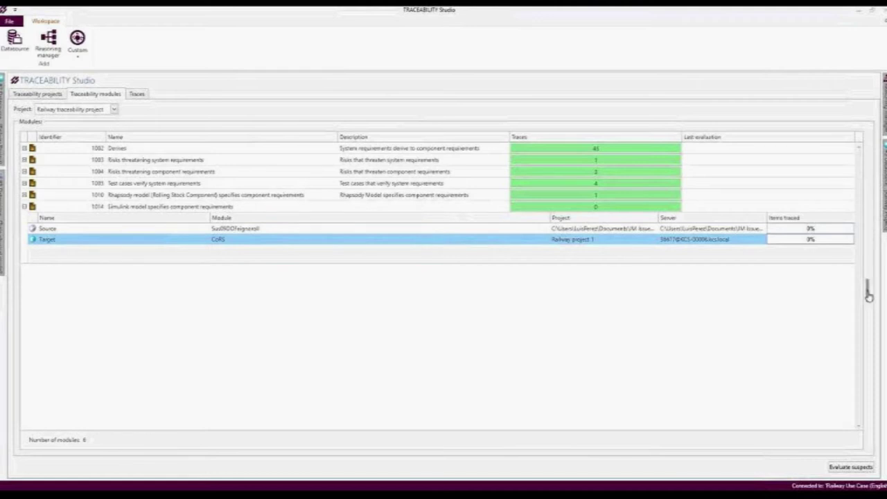
{"action": "mouse_move", "coordinate": [867, 295]}
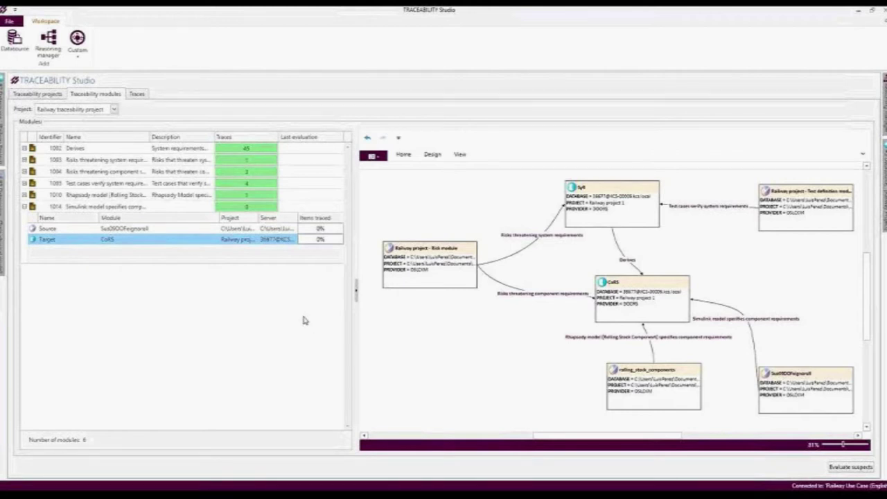
- Display both datasources beside the module list again, review the Simulink module's source and target, and show its traces
{"action": "left_click", "coordinate": [3, 229]}
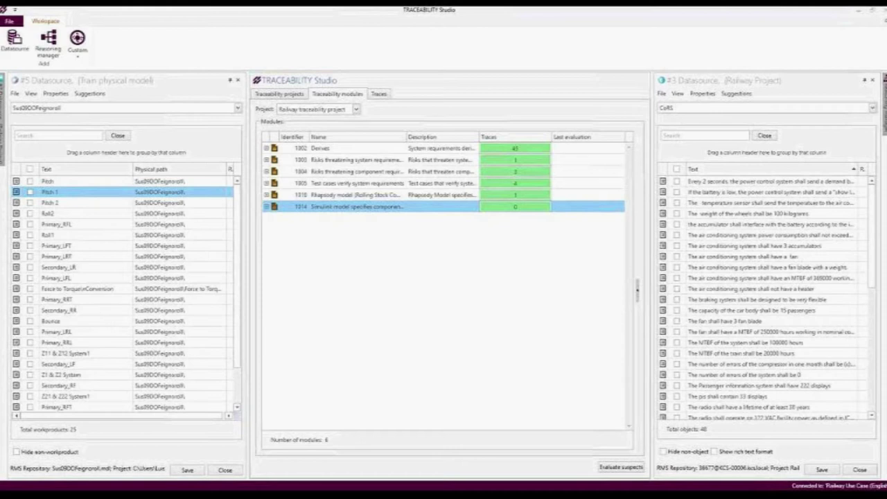
{"action": "left_click", "coordinate": [268, 207]}
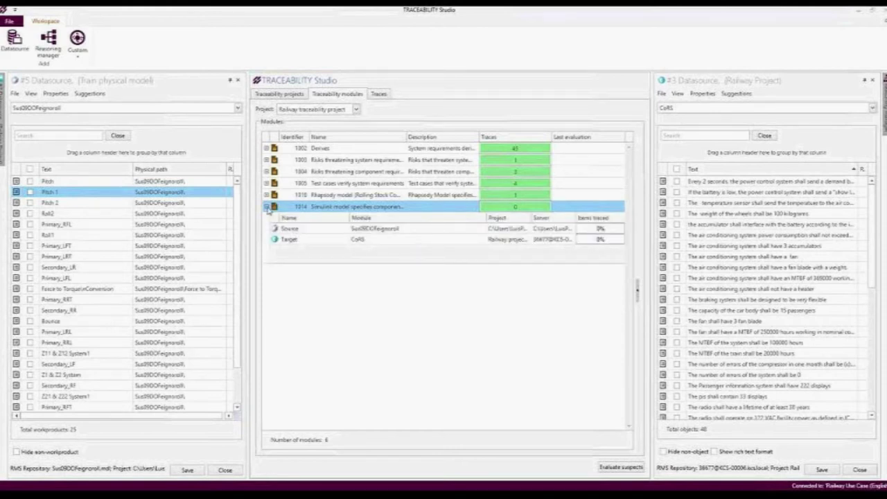
{"action": "left_click", "coordinate": [330, 229]}
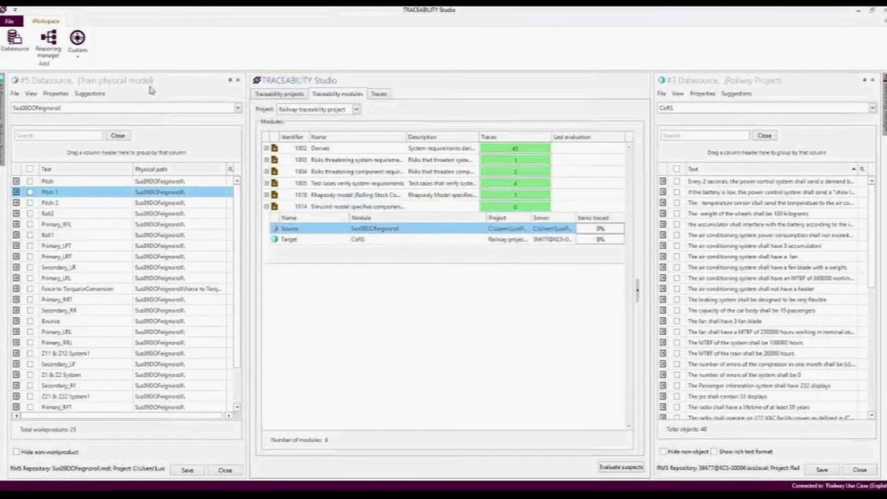
{"action": "left_click", "coordinate": [387, 240]}
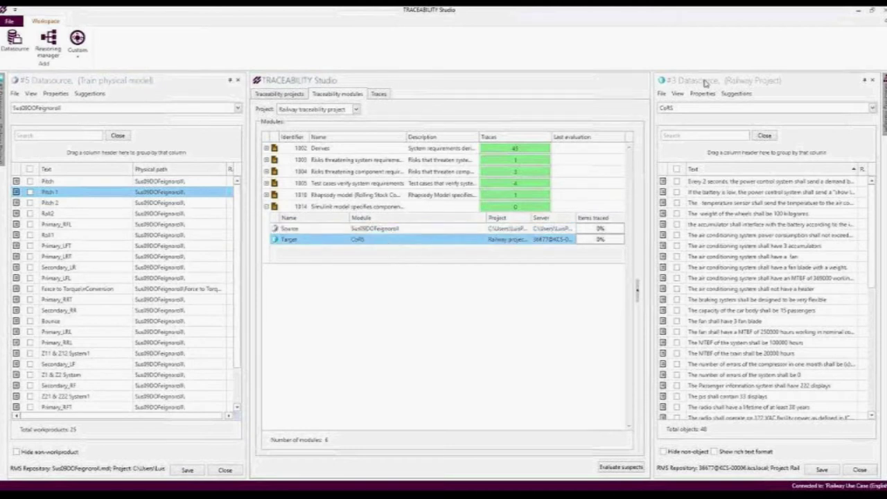
{"action": "right_click", "coordinate": [308, 208]}
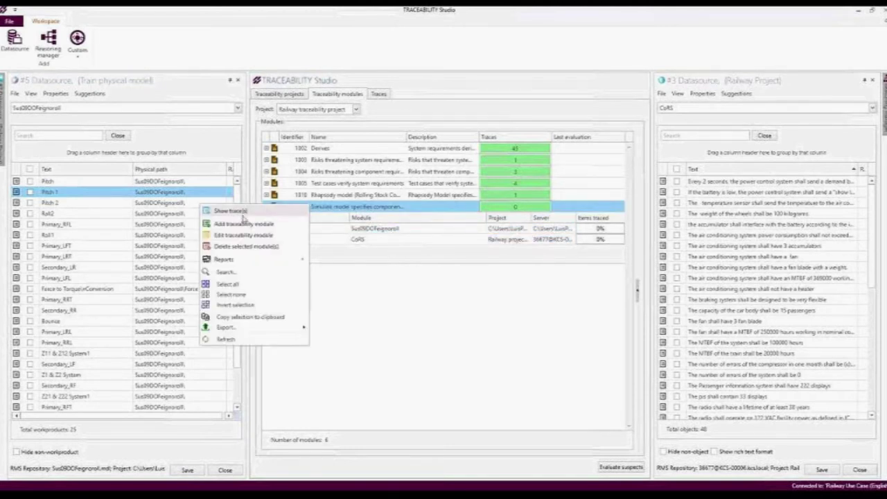
{"action": "left_click", "coordinate": [231, 211]}
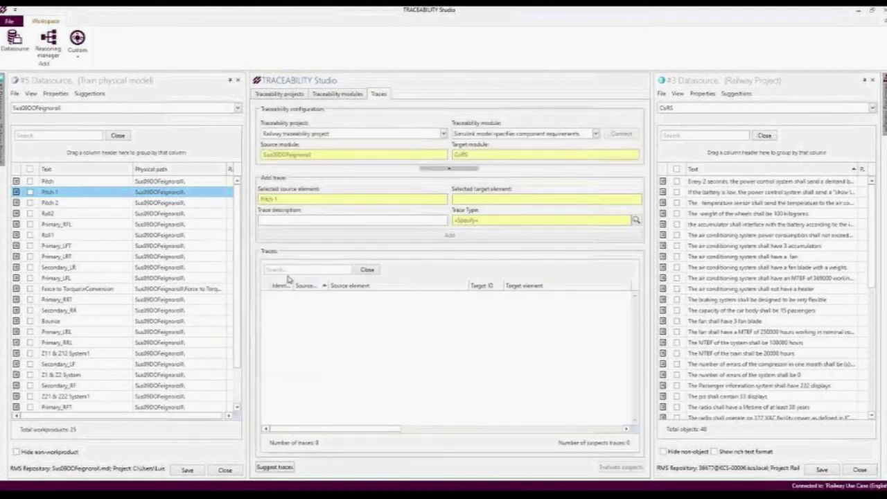
- Find Z11 & Z12 System1 in the train physical model and trace it to the fan MTBF requirement in CoRS
{"action": "left_click", "coordinate": [177, 202]}
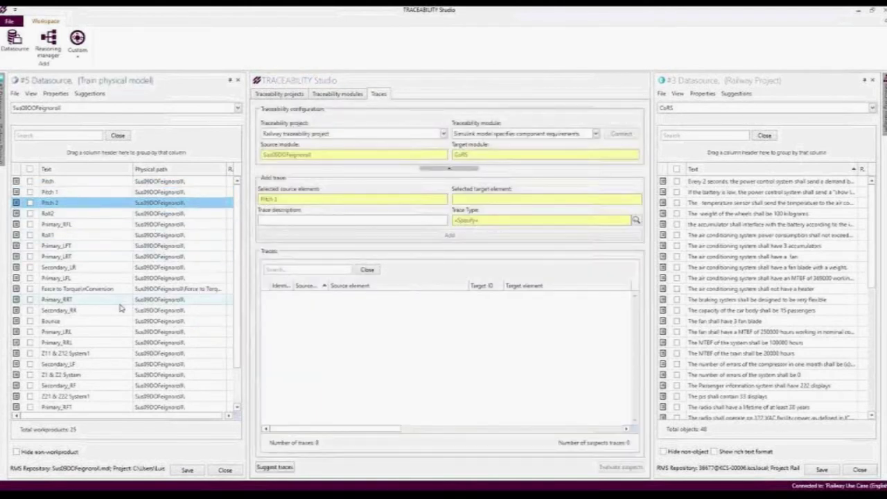
{"action": "left_click", "coordinate": [75, 136]}
{"action": "type", "text": "z11"}
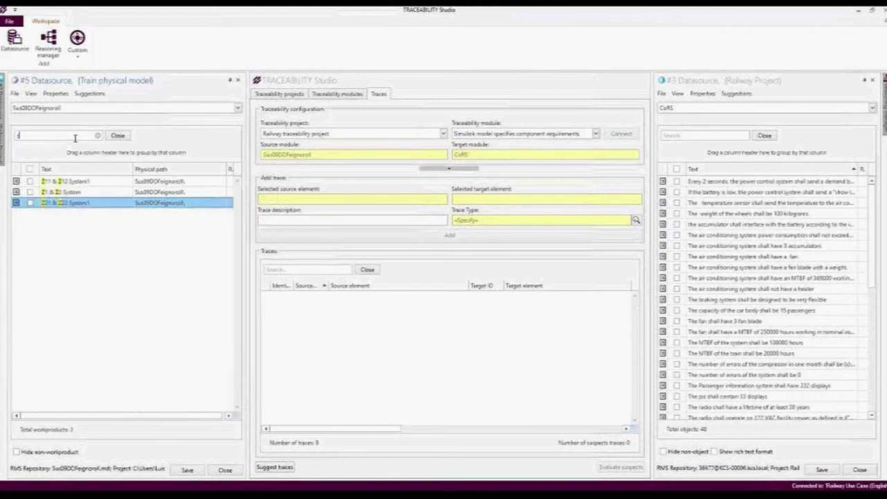
{"action": "left_click", "coordinate": [85, 181]}
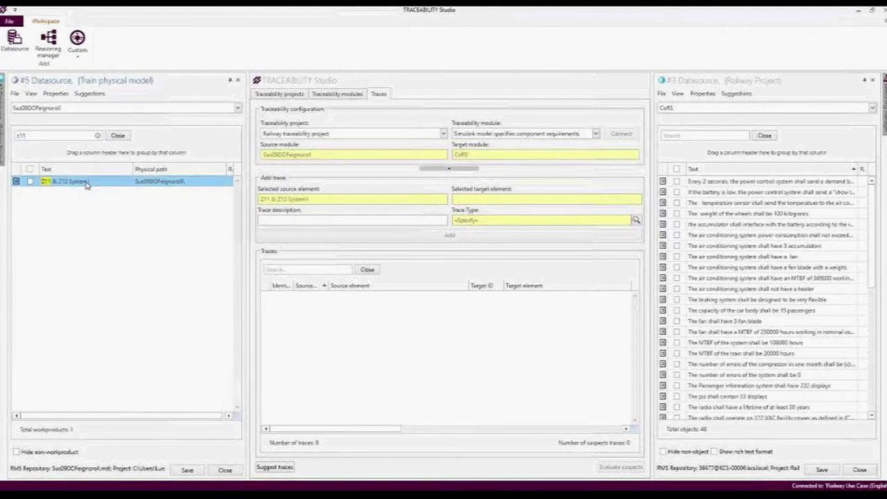
{"action": "left_click", "coordinate": [281, 198]}
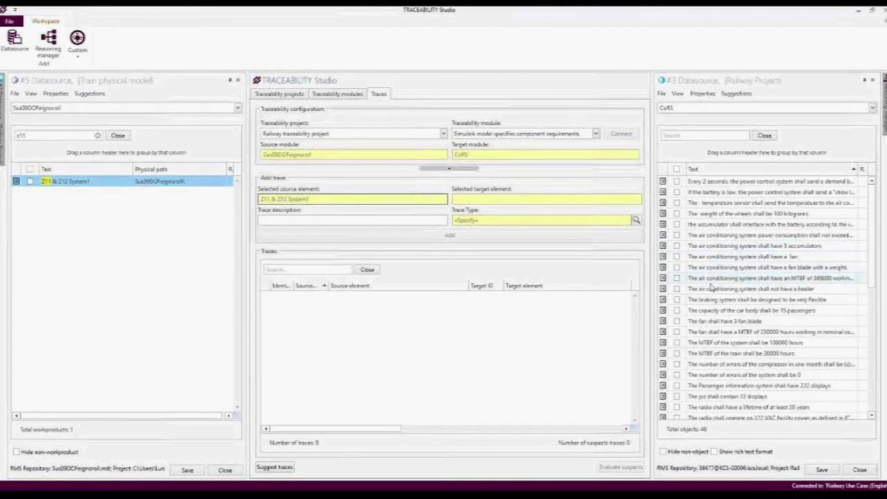
{"action": "left_click", "coordinate": [711, 335]}
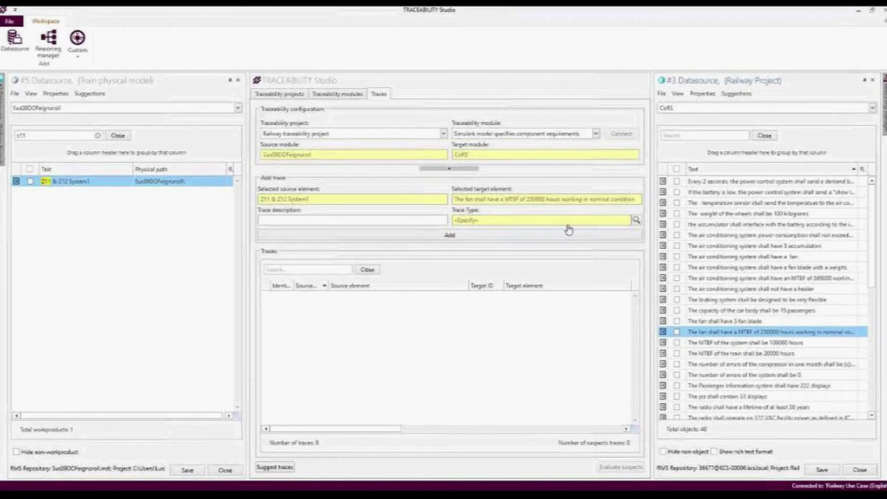
{"action": "left_click", "coordinate": [447, 237]}
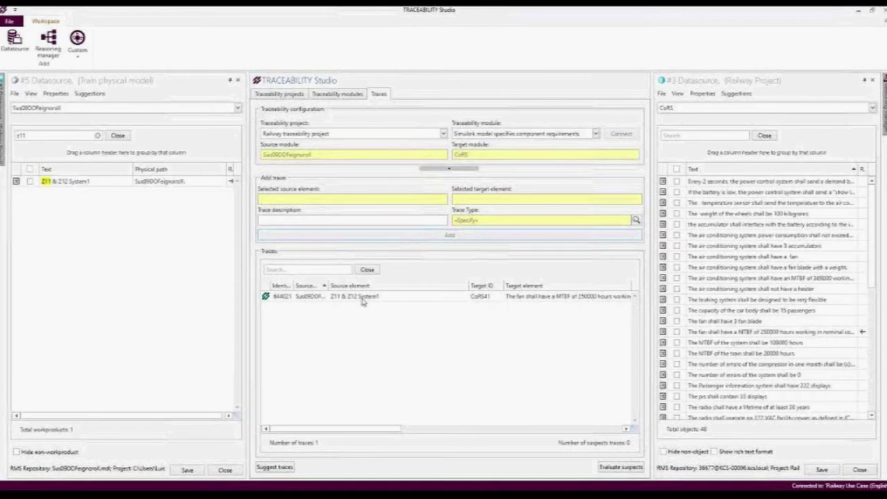
- Inspect the new trace's properties enlarged, comparing the source element's Simulink images with the target requirement's description
{"action": "left_click", "coordinate": [393, 300]}
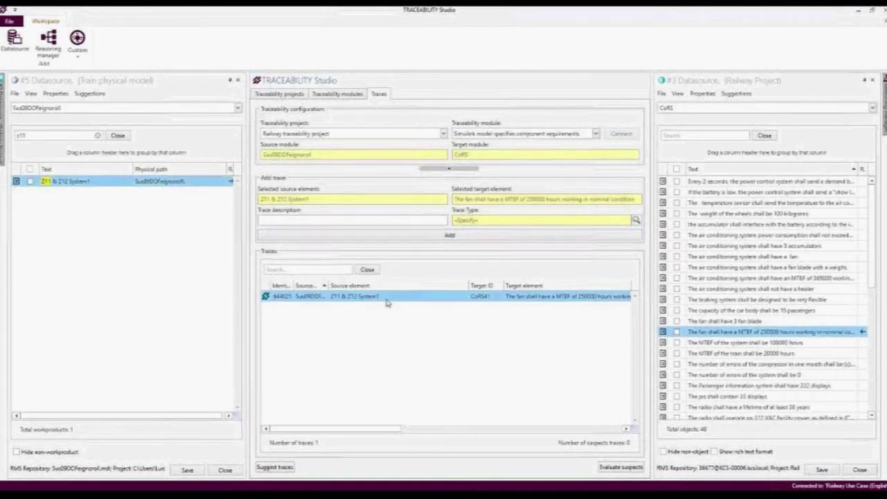
{"action": "double_click", "coordinate": [436, 299]}
{"action": "left_click", "coordinate": [417, 225]}
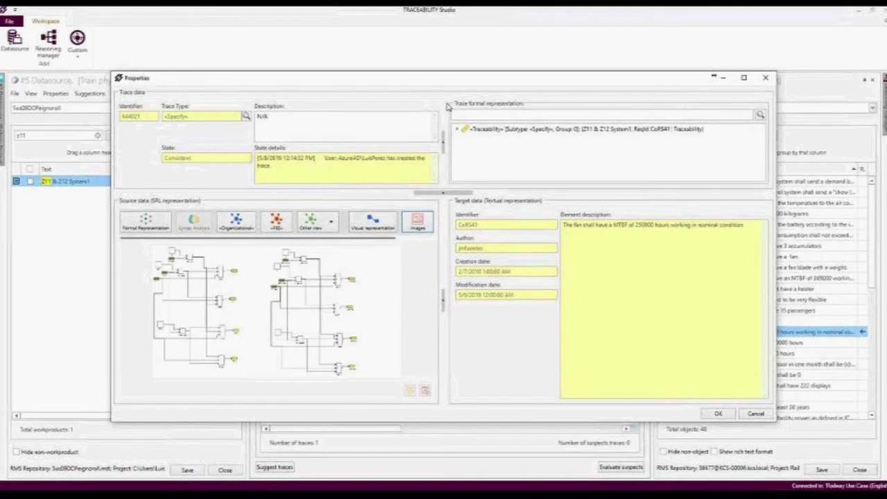
{"action": "key", "text": "super+Up"}
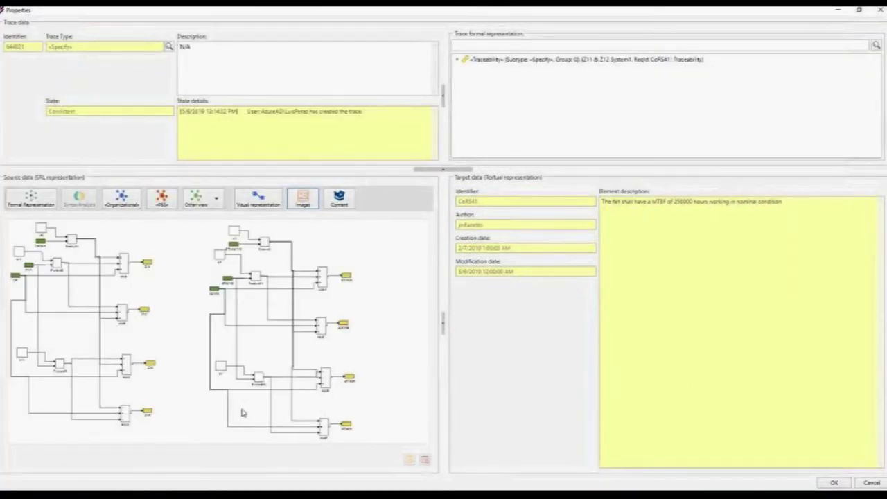
{"action": "left_click_drag", "start_coordinate": [615, 202], "coordinate": [737, 201]}
{"action": "left_click", "coordinate": [789, 201]}
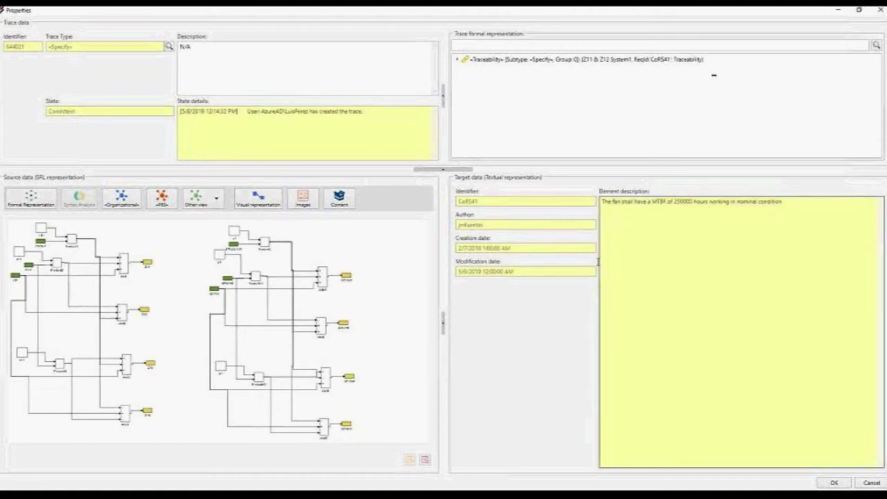
- Check which relationship types are available for the trace, and close its properties without changes
{"action": "left_click", "coordinate": [168, 46]}
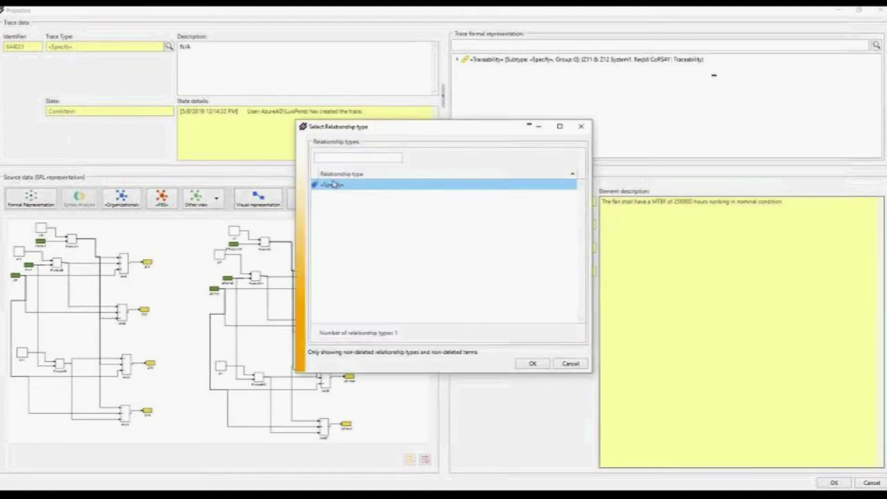
{"action": "left_click", "coordinate": [581, 127]}
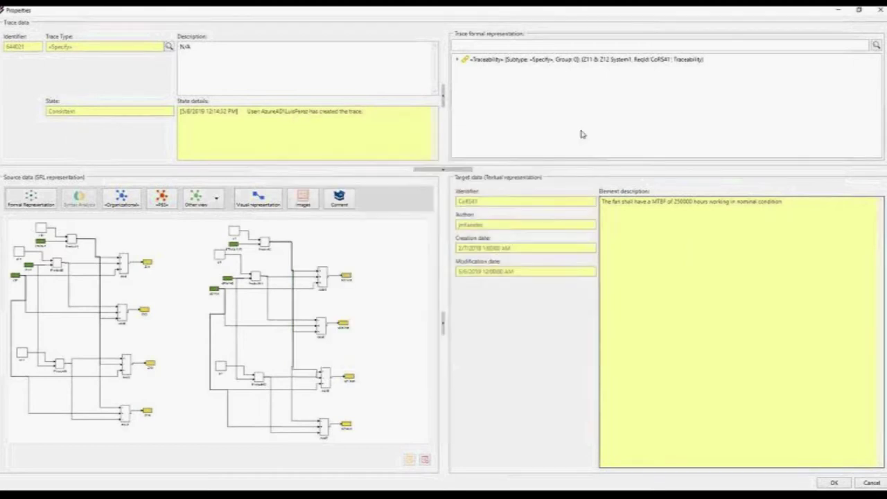
{"action": "left_click", "coordinate": [873, 484]}
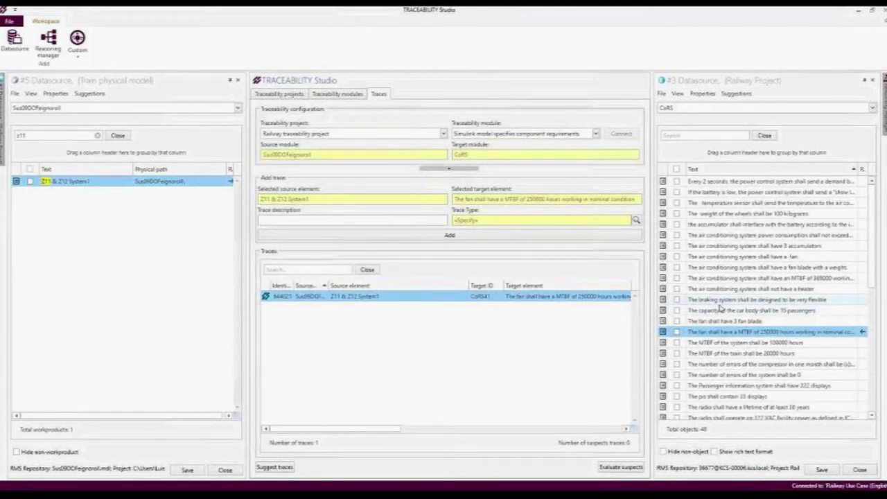
- Clear the z11 search, collapse the train physical model datasource and keep the SyR datasource displayed in its place
{"action": "left_click", "coordinate": [97, 135]}
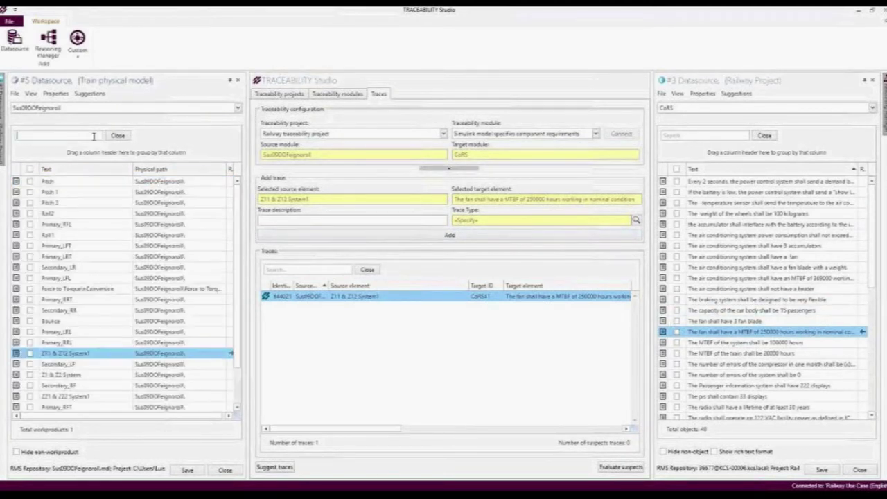
{"action": "left_click", "coordinate": [484, 351]}
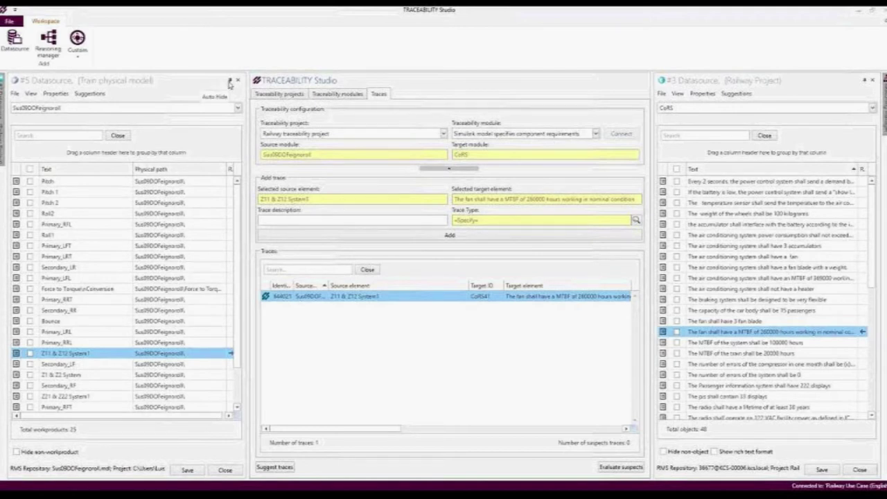
{"action": "left_click", "coordinate": [228, 84]}
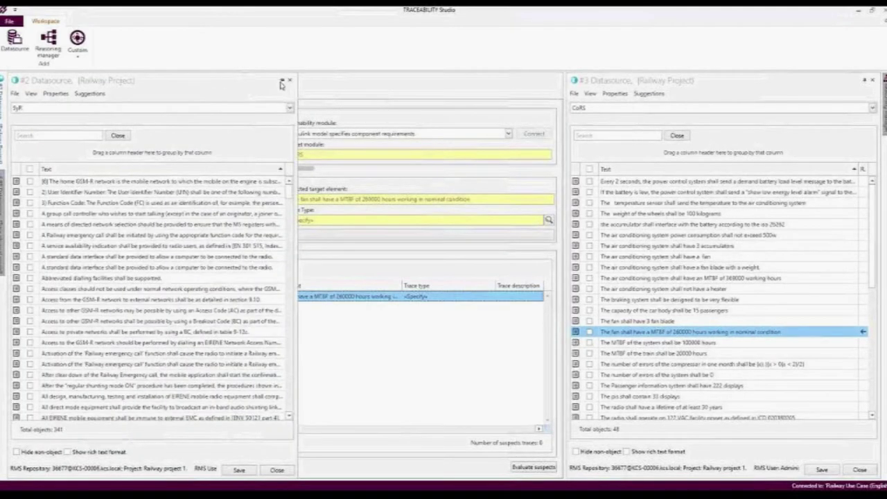
{"action": "left_click", "coordinate": [281, 82]}
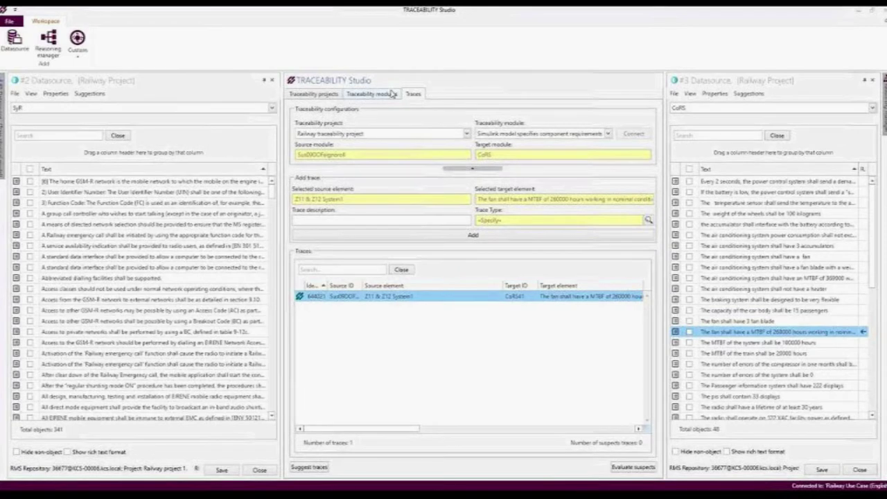
- Review the traced items of the Derives module's source and target, and show that module's traces
{"action": "left_click", "coordinate": [383, 95]}
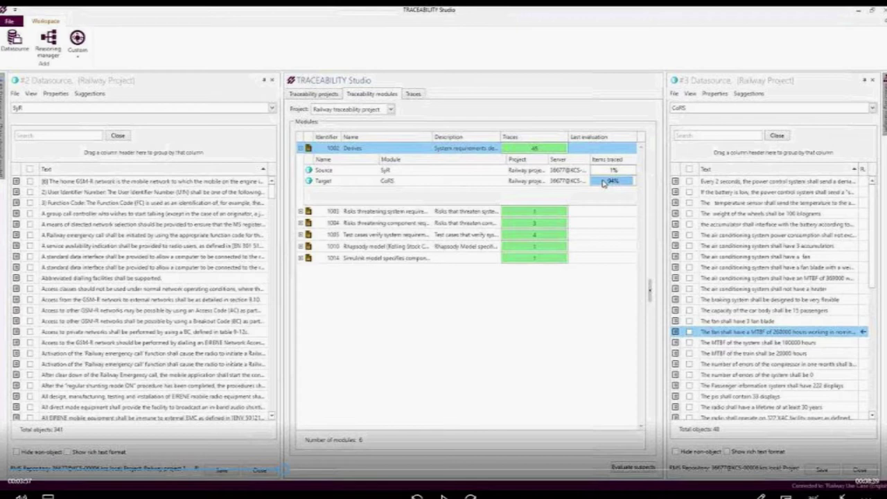
{"action": "left_click", "coordinate": [604, 182]}
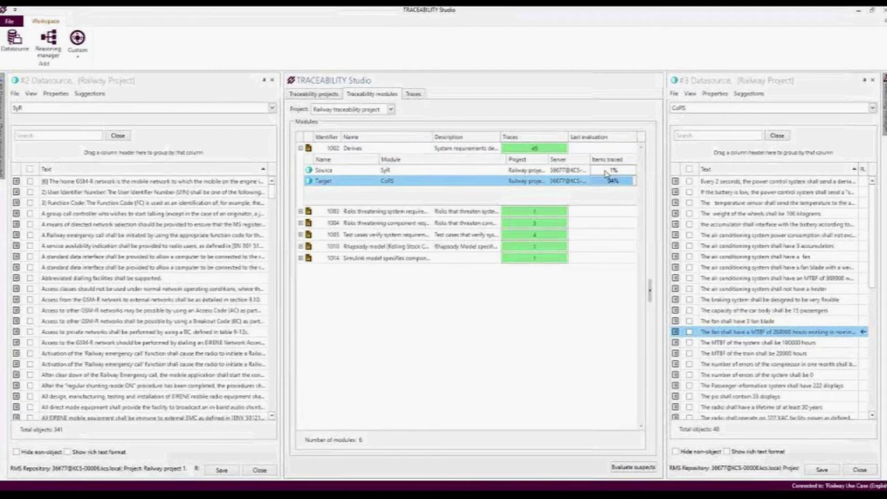
{"action": "left_click", "coordinate": [606, 172]}
{"action": "right_click", "coordinate": [380, 150]}
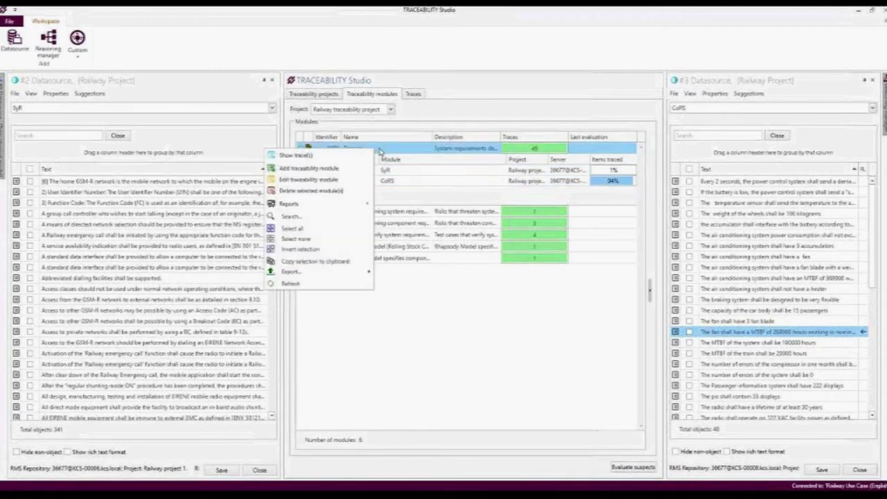
{"action": "left_click", "coordinate": [334, 155]}
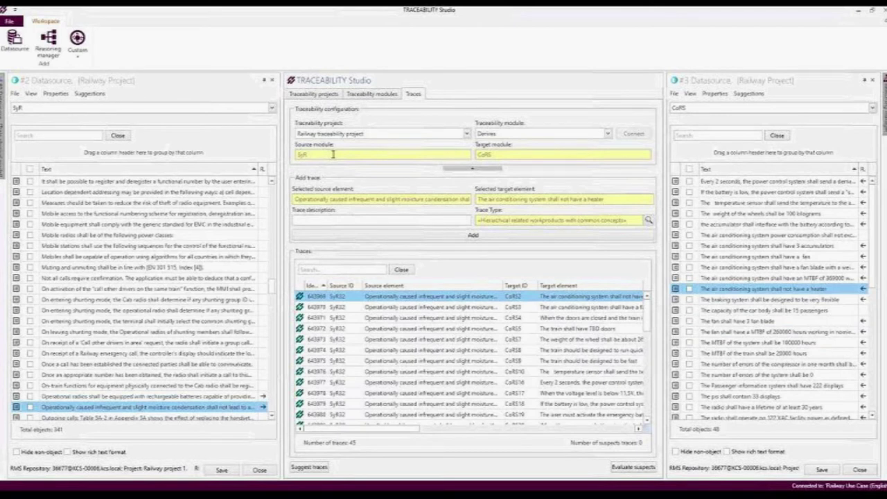
- Browse the Derives traces and examine the source and target requirements of the CoRS19 and CoRS20 traces
{"action": "scroll", "coordinate": [643, 331], "scroll_direction": "down", "scroll_amount": 2}
{"action": "scroll", "coordinate": [643, 330], "scroll_direction": "down", "scroll_amount": 1}
{"action": "left_click", "coordinate": [485, 351]}
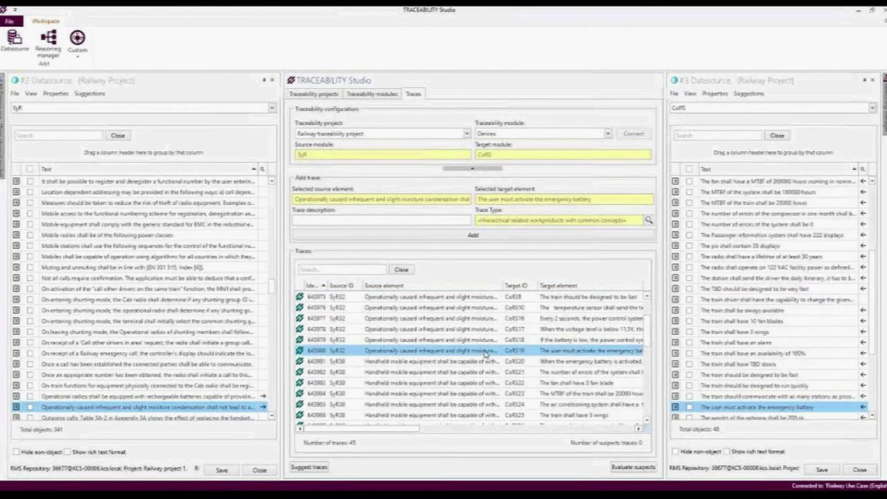
{"action": "left_click", "coordinate": [484, 362]}
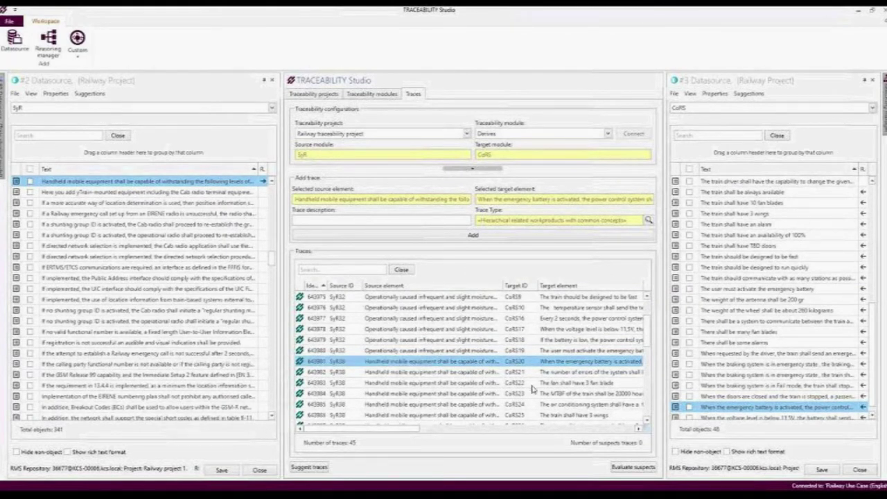
- Filter CoRS to requirements whose trace status is IsNone and select the train driver radio frequency requirement as target
{"action": "left_click", "coordinate": [863, 169]}
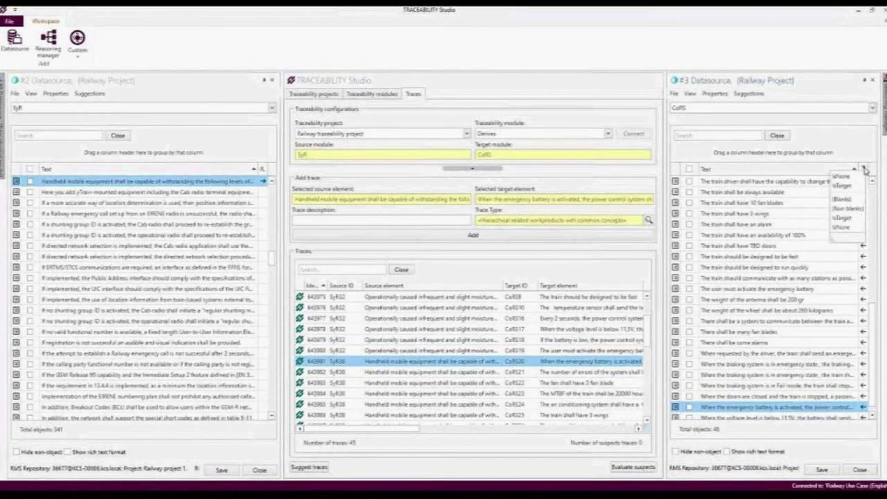
{"action": "left_click", "coordinate": [841, 226]}
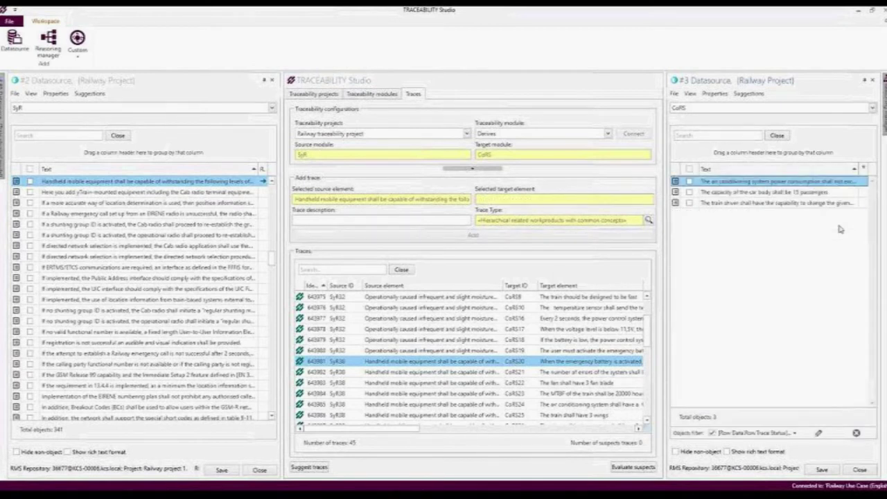
{"action": "left_click", "coordinate": [768, 203]}
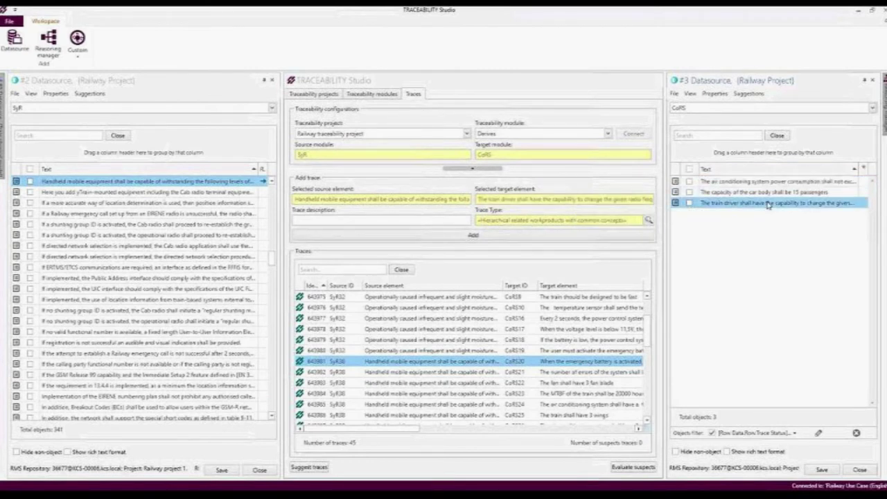
- Search SyR for "frequency" and trace the mobiles' frequency bands requirement to the selected train driver requirement
{"action": "left_click", "coordinate": [59, 136]}
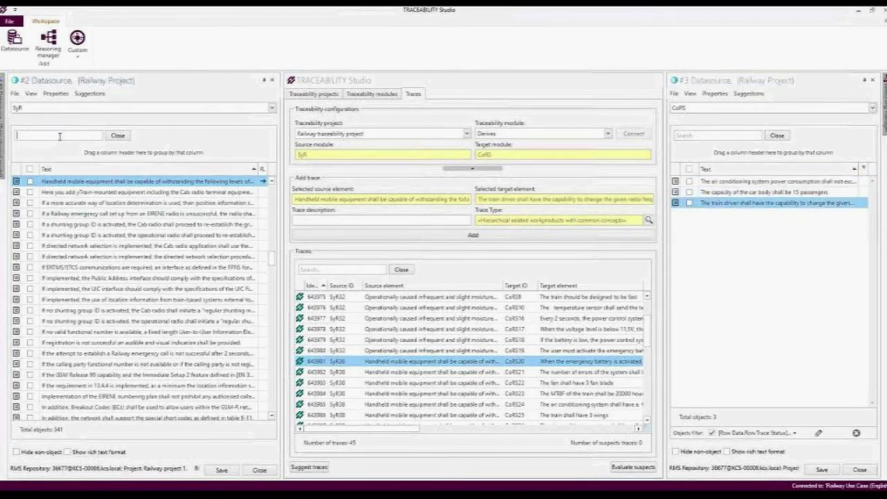
{"action": "type", "text": "frequenc"}
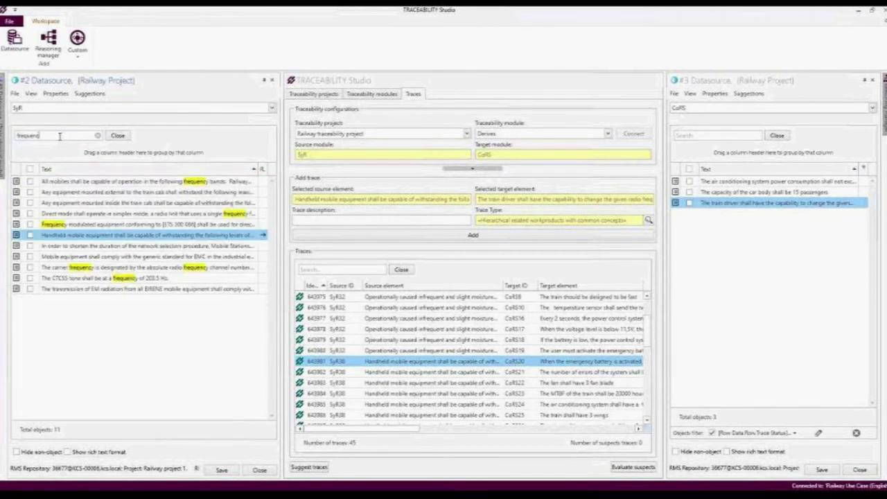
{"action": "type", "text": "y"}
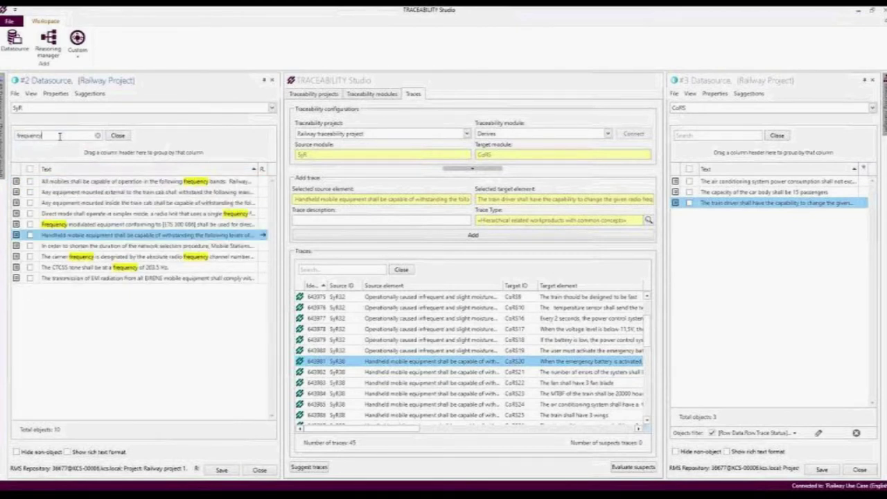
{"action": "left_click", "coordinate": [75, 181]}
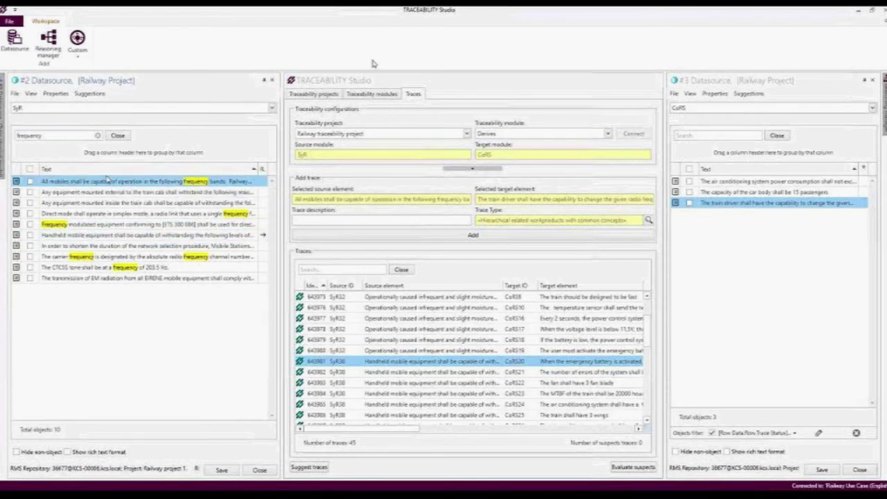
{"action": "left_click", "coordinate": [453, 236]}
- Select the newly added trace at the end of the Derives list and remove the trace status filter from CoRS
{"action": "left_click_drag", "start_coordinate": [649, 331], "coordinate": [648, 416]}
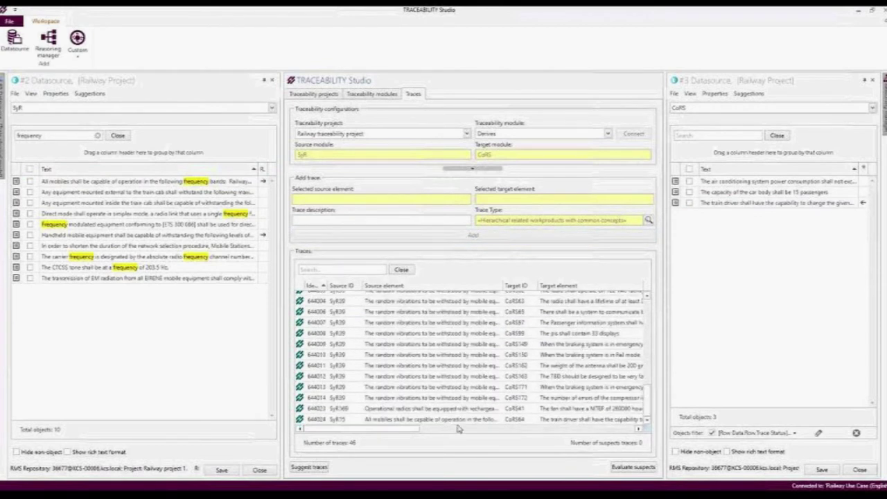
{"action": "left_click", "coordinate": [388, 420]}
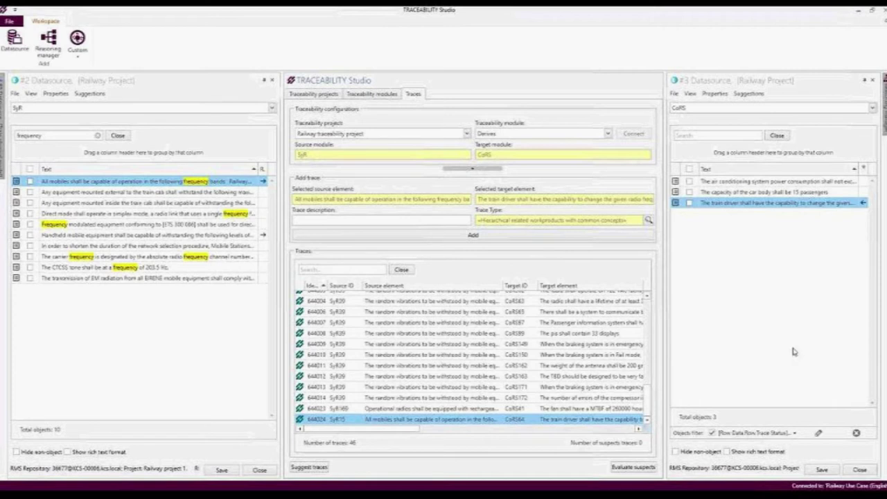
{"action": "left_click", "coordinate": [857, 433]}
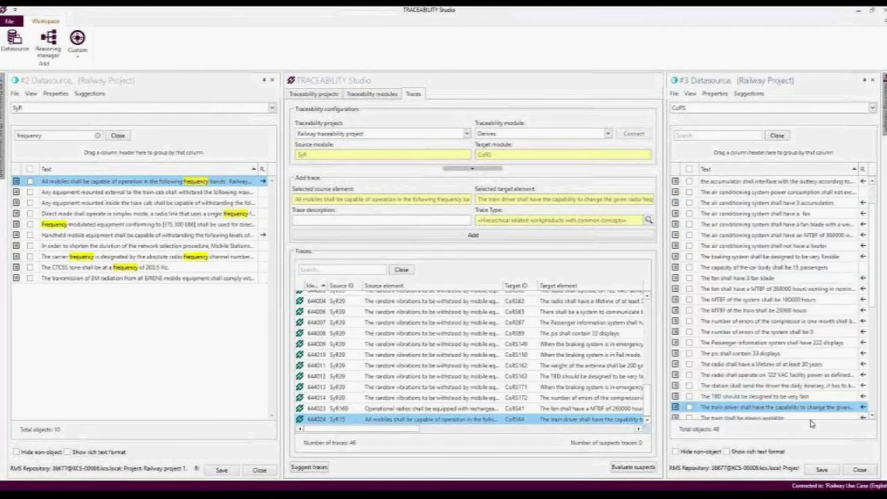
- Suggest traces for the Derives module with the "Find traces by property allocation" task and go to the end of the trace list
{"action": "left_click", "coordinate": [309, 468]}
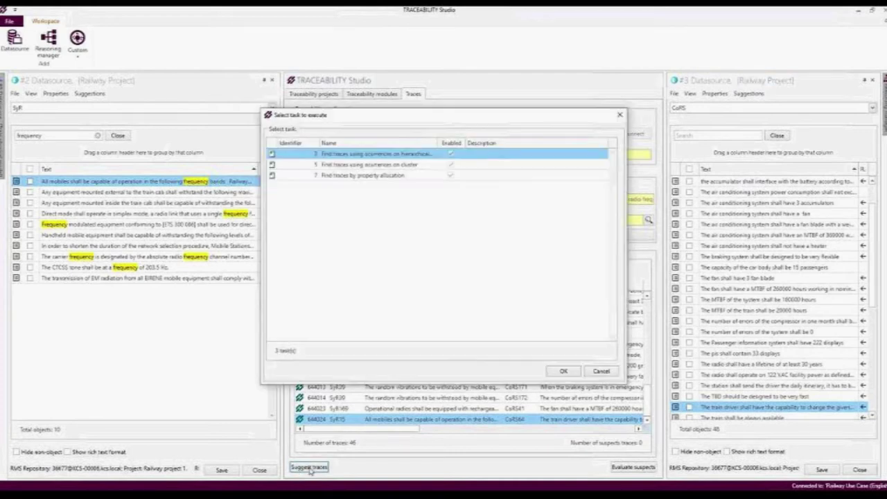
{"action": "left_click", "coordinate": [355, 176]}
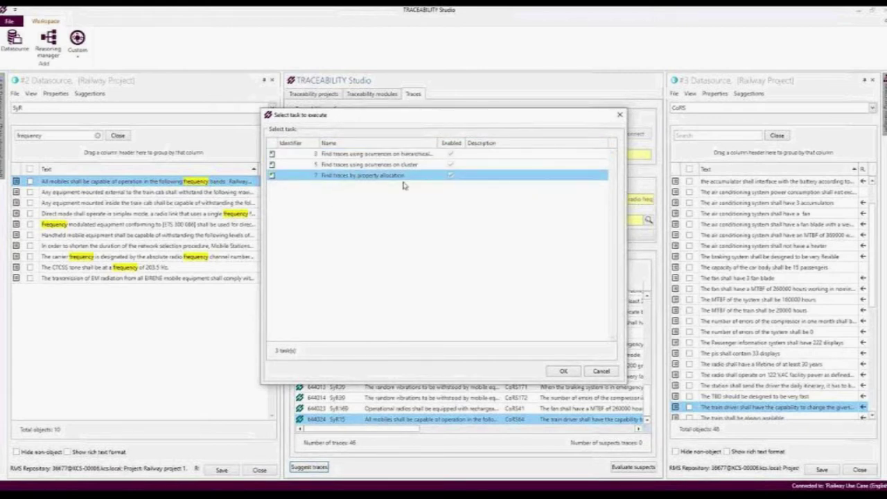
{"action": "left_click", "coordinate": [563, 372]}
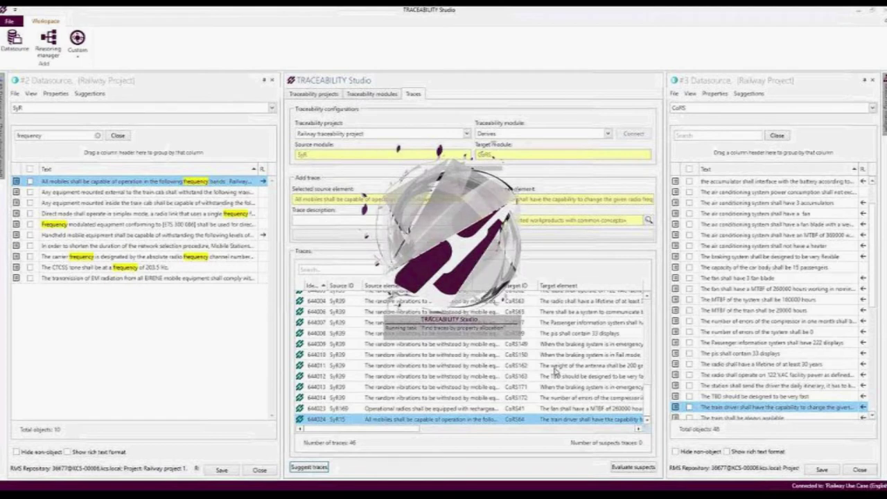
{"action": "key", "text": "Return"}
{"action": "left_click_drag", "start_coordinate": [648, 314], "coordinate": [650, 408]}
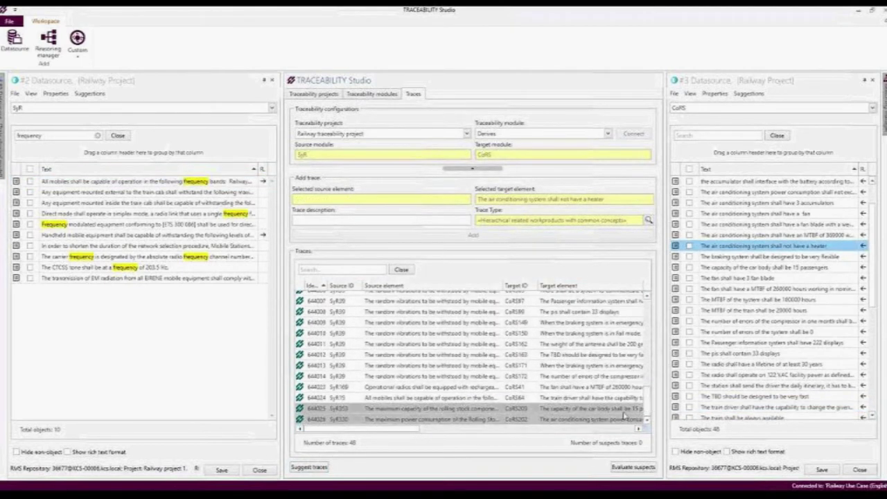
- Examine the details of the suggested rolling stock maximum capacity trace, comparing its source requirement with the car body capacity requirement
{"action": "left_click", "coordinate": [481, 410]}
{"action": "left_click", "coordinate": [476, 421]}
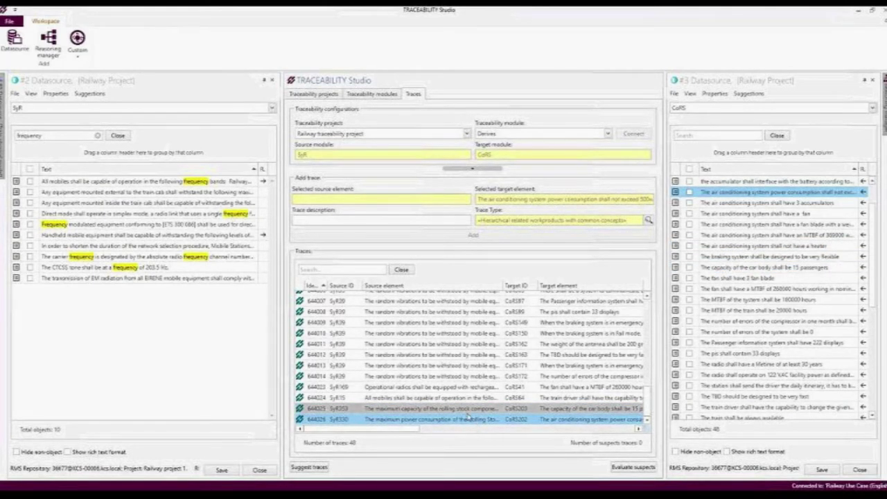
{"action": "left_click", "coordinate": [469, 411]}
{"action": "double_click", "coordinate": [468, 414]}
{"action": "mouse_move", "coordinate": [238, 226]}
{"action": "left_mouse_down"}
{"action": "mouse_move", "coordinate": [293, 232]}
{"action": "mouse_move", "coordinate": [283, 231]}
{"action": "left_mouse_up"}
{"action": "left_click", "coordinate": [284, 231]}
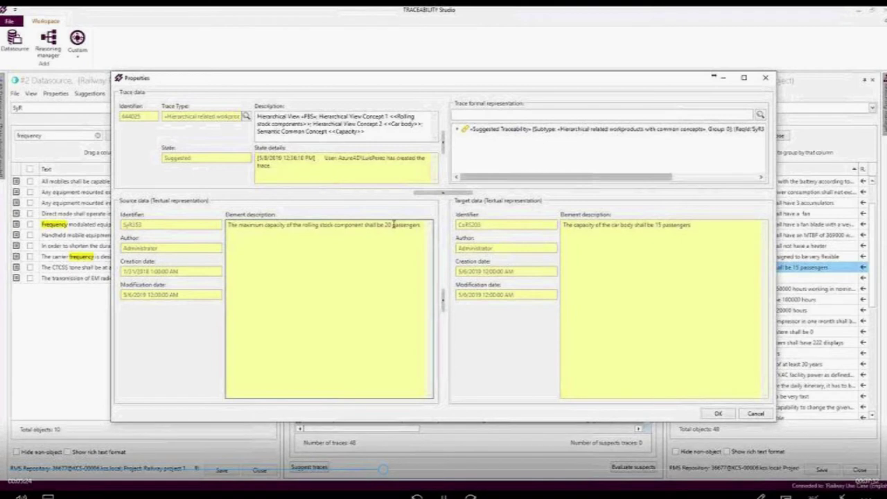
{"action": "left_click_drag", "start_coordinate": [577, 229], "coordinate": [697, 228]}
{"action": "left_click", "coordinate": [659, 227]}
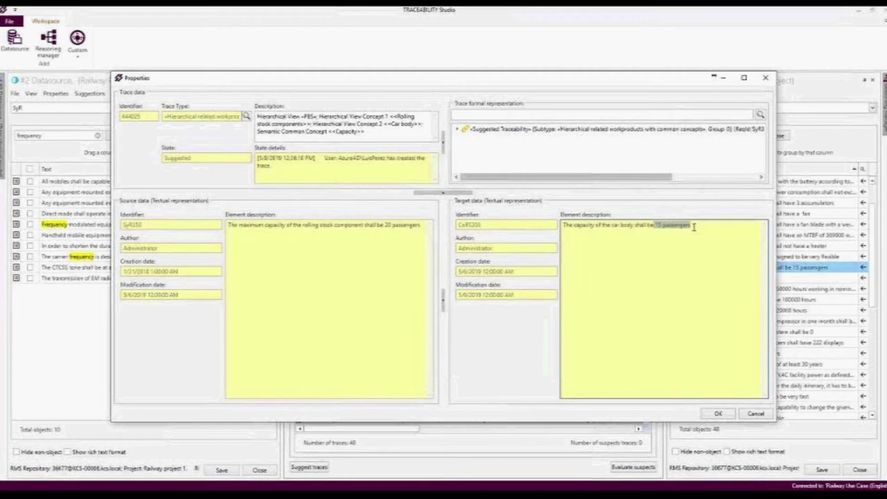
{"action": "left_click", "coordinate": [757, 414]}
- Examine the details of the suggested maximum power consumption trace, comparing its source requirement with the air conditioning system requirement
{"action": "left_click", "coordinate": [509, 421]}
{"action": "double_click", "coordinate": [509, 421]}
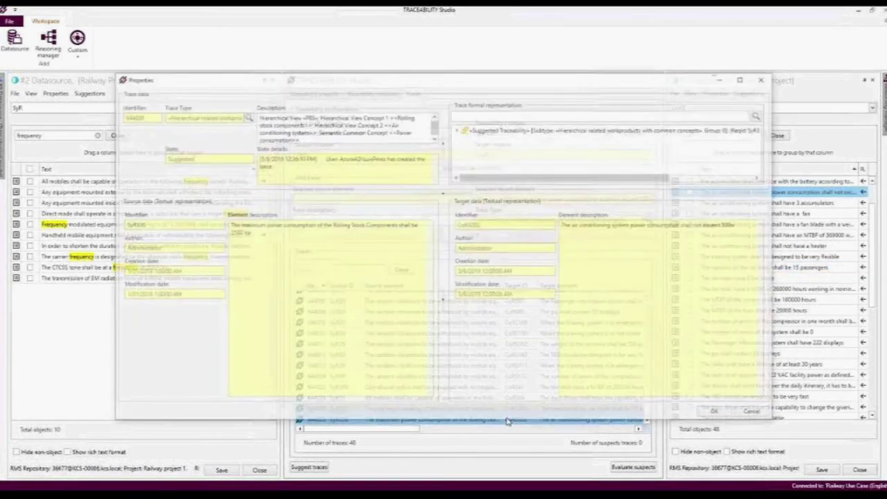
{"action": "left_click_drag", "start_coordinate": [264, 226], "coordinate": [392, 225]}
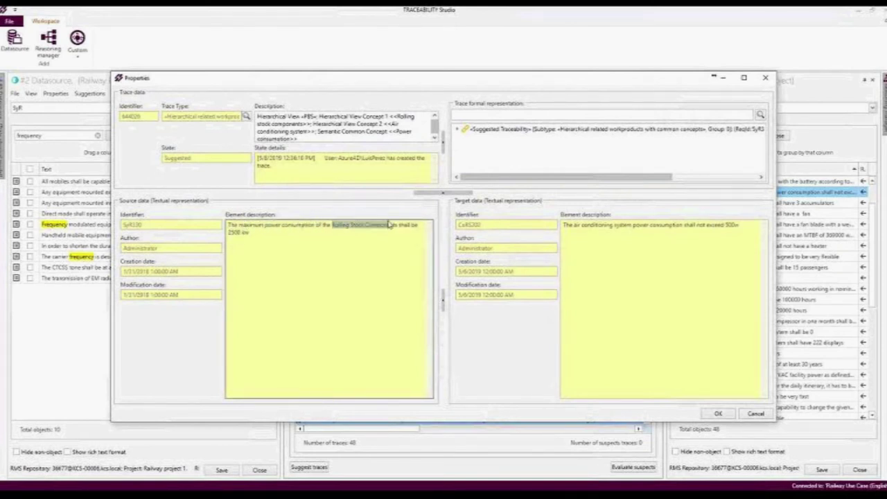
{"action": "left_click", "coordinate": [248, 232]}
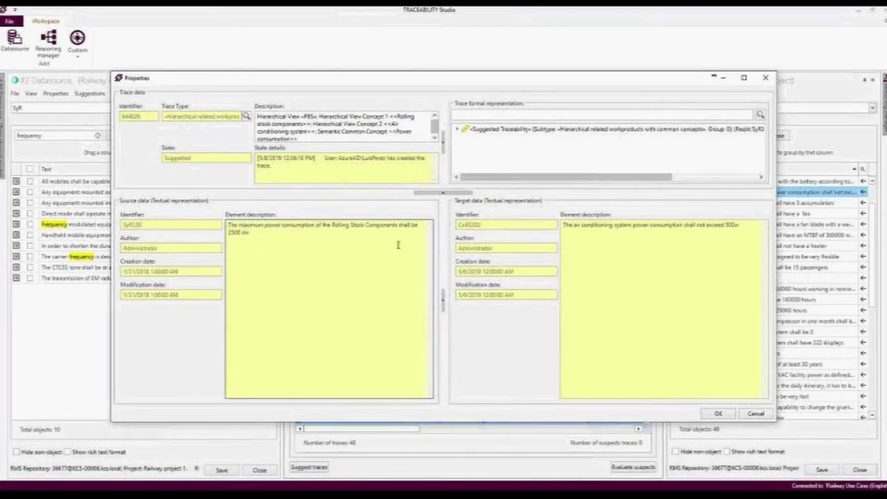
{"action": "left_click_drag", "start_coordinate": [574, 226], "coordinate": [682, 227]}
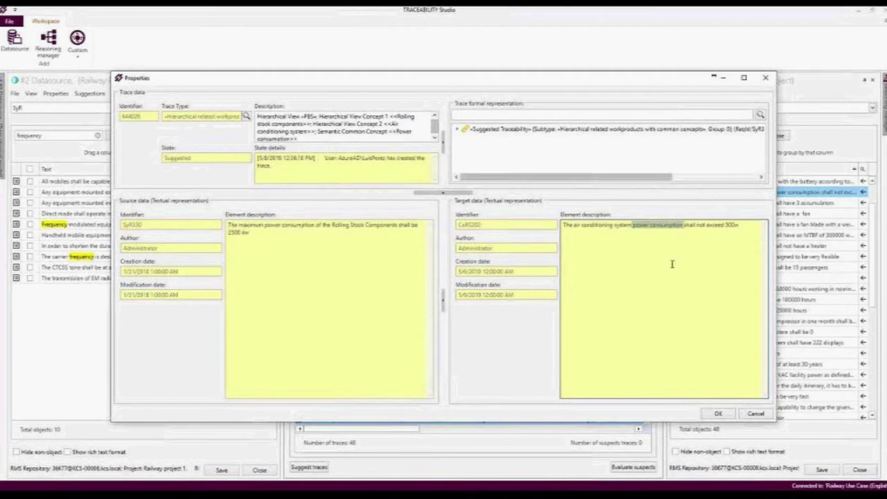
{"action": "left_click", "coordinate": [754, 415]}
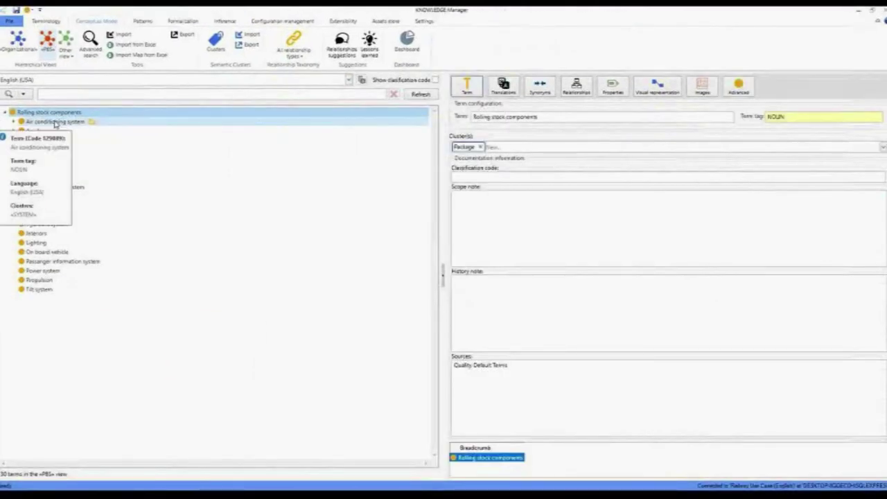
- In KNOWLEDGE Manager, inspect the Air conditioning system and Car body terms under Rolling stock components in the PBS view
{"action": "left_click", "coordinate": [56, 122]}
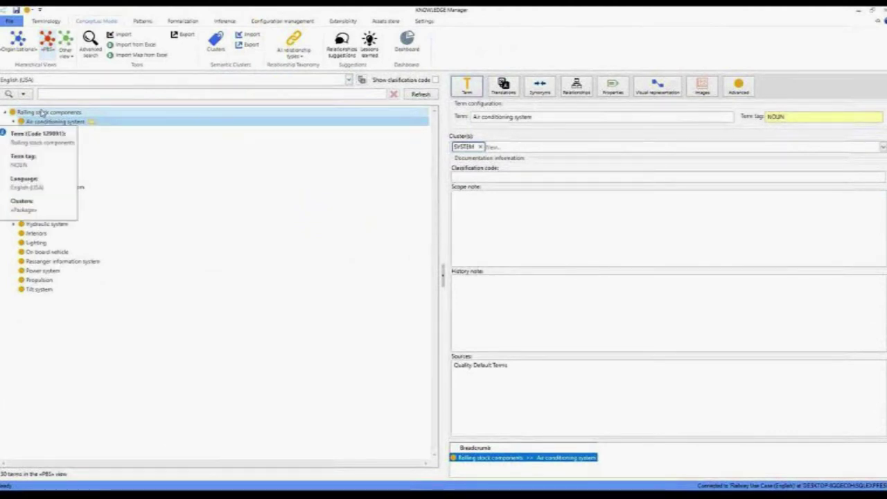
{"action": "left_click", "coordinate": [42, 113]}
{"action": "left_click", "coordinate": [39, 168]}
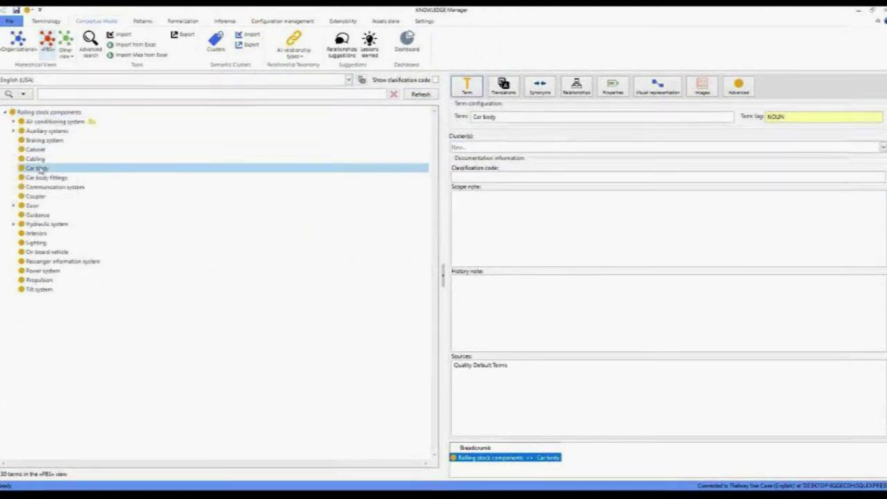
{"action": "left_click", "coordinate": [43, 41]}
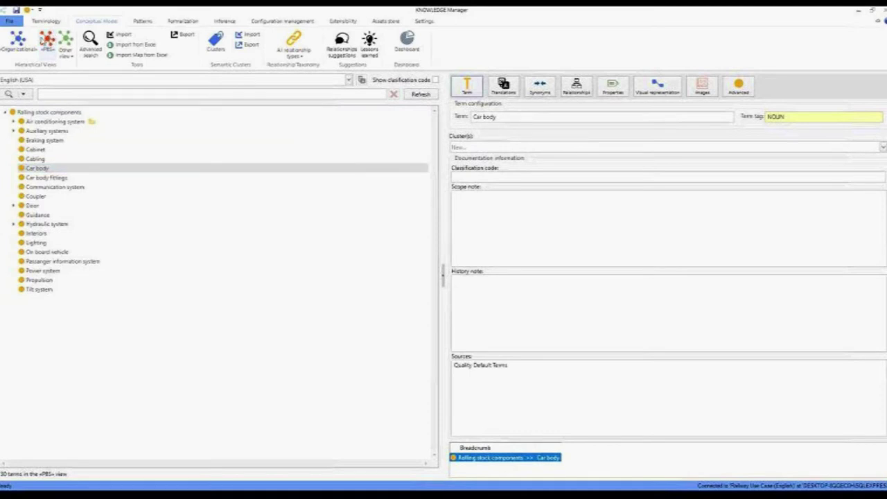
- Inspect the Capacity and Power consumption terms in the PROPERTY AND PHYSICAL CHARACTERISTIC semantic cluster, then return to TRACEABILITY Studio
{"action": "left_click", "coordinate": [216, 41]}
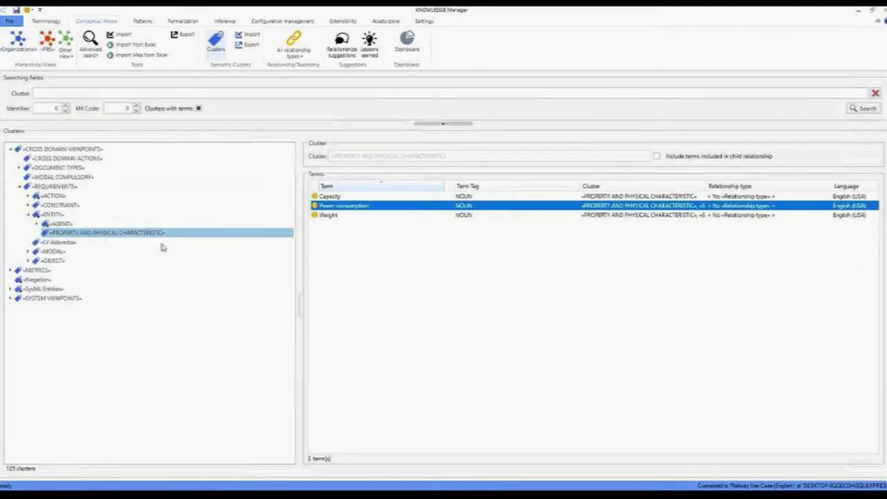
{"action": "left_click", "coordinate": [330, 197]}
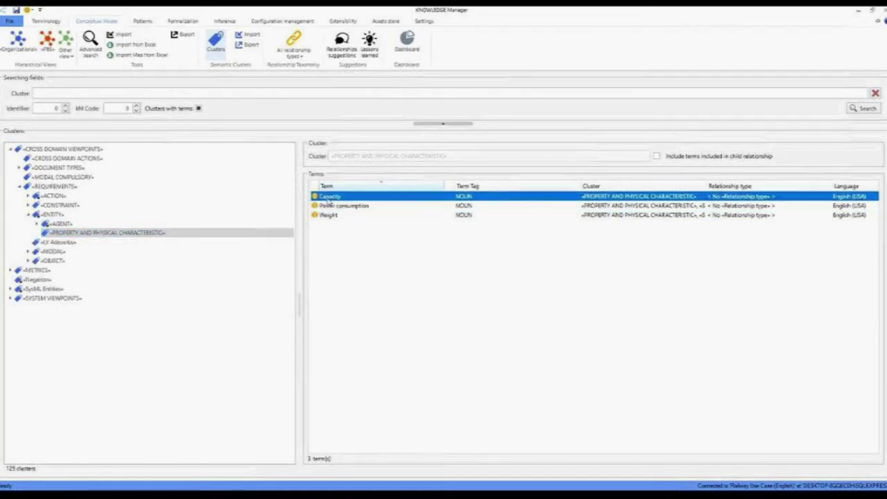
{"action": "left_click", "coordinate": [333, 206]}
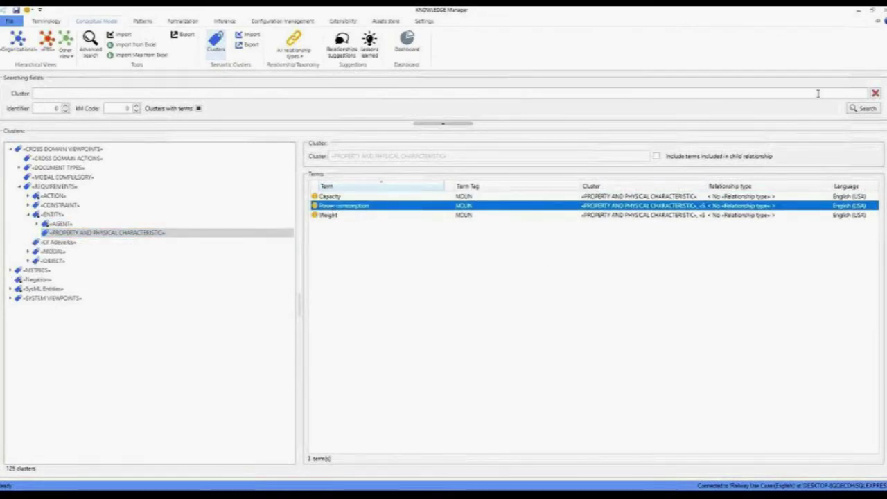
{"action": "left_click", "coordinate": [859, 13]}
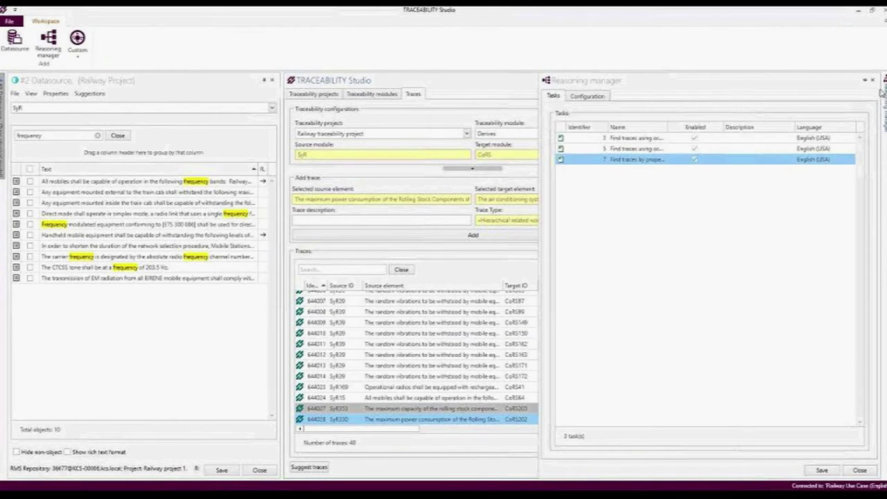
- Examine the source code of the "Find traces by property allocation" task in the Reasoning manager and close it without saving
{"action": "left_click_drag", "start_coordinate": [794, 84], "coordinate": [532, 67]}
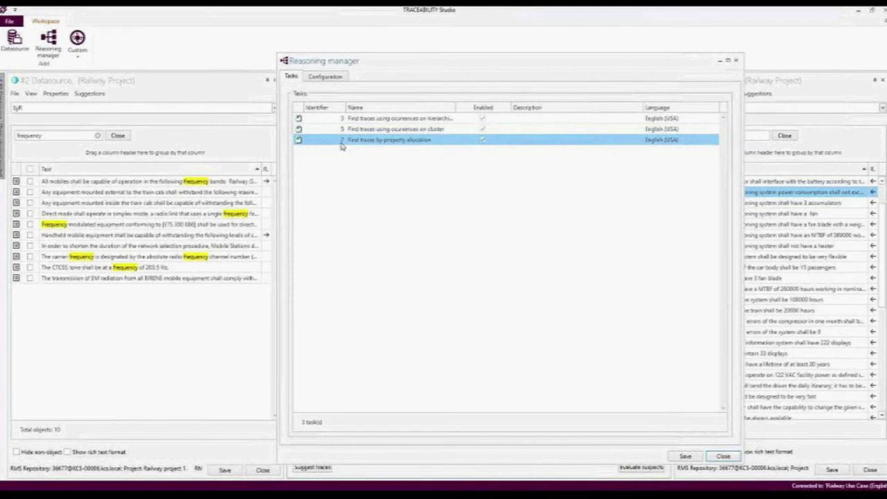
{"action": "right_click", "coordinate": [394, 144]}
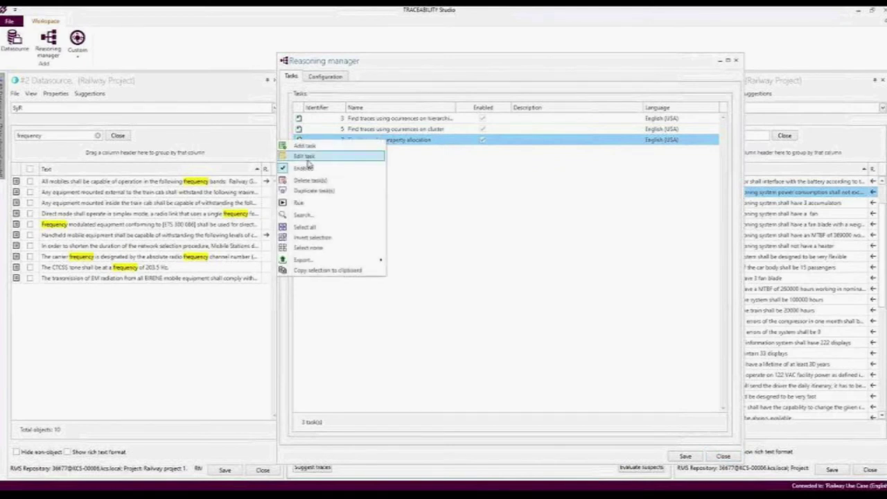
{"action": "left_click", "coordinate": [312, 158]}
{"action": "left_click", "coordinate": [372, 270]}
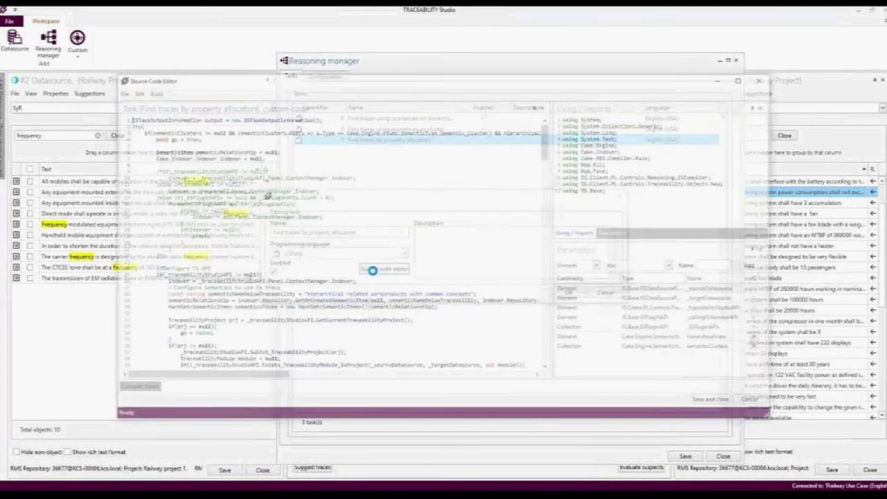
{"action": "mouse_move", "coordinate": [547, 139]}
{"action": "left_mouse_down"}
{"action": "mouse_move", "coordinate": [547, 158]}
{"action": "mouse_move", "coordinate": [550, 138]}
{"action": "left_mouse_up"}
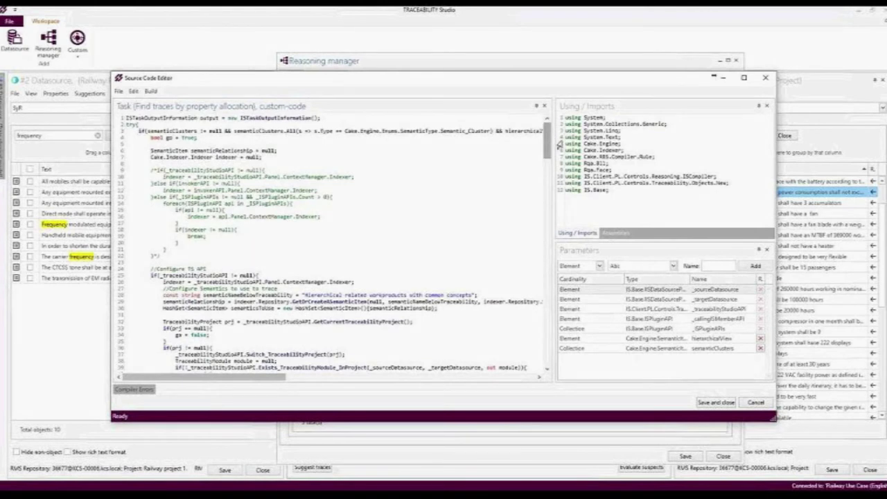
{"action": "left_click", "coordinate": [755, 402]}
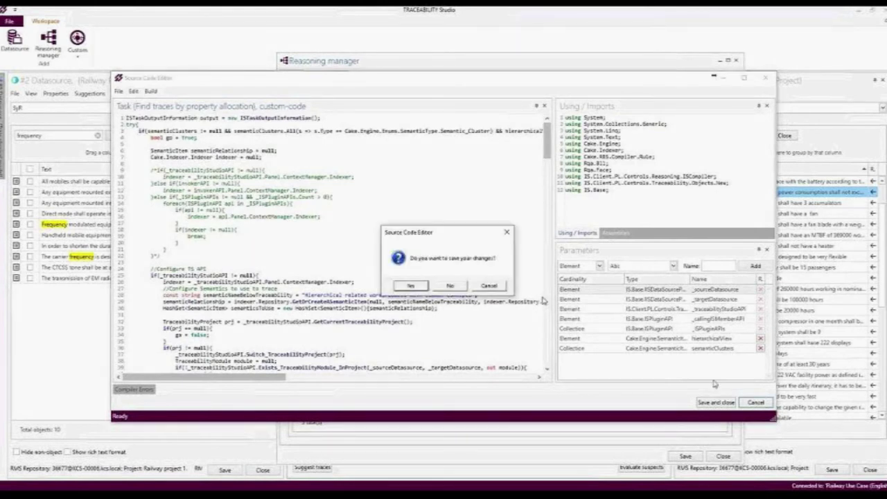
{"action": "left_click", "coordinate": [448, 287]}
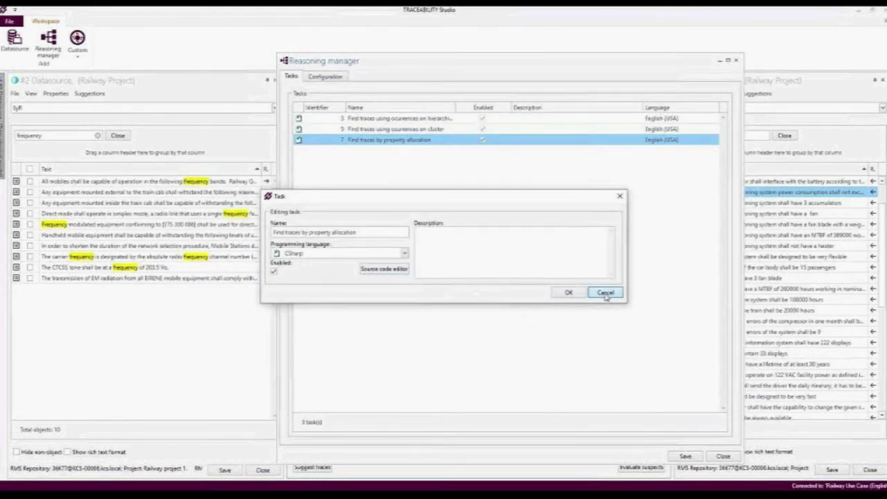
{"action": "left_click", "coordinate": [603, 294]}
{"action": "left_click", "coordinate": [473, 284]}
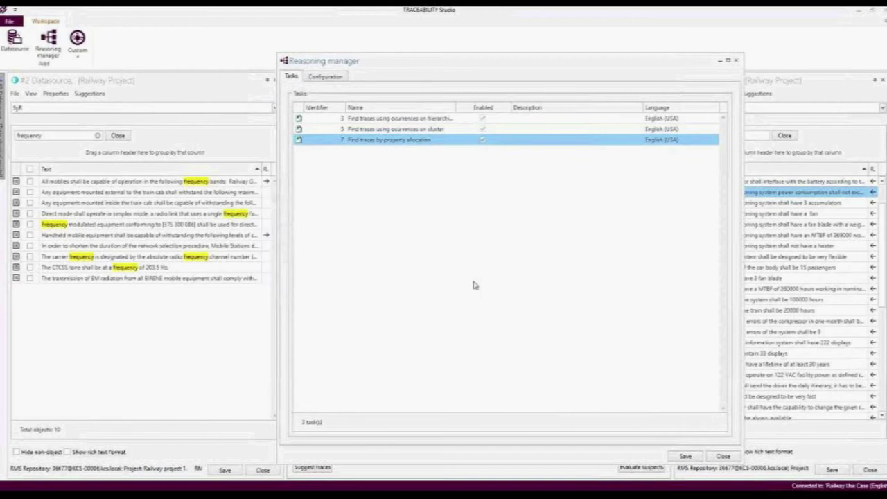
- Review the run configuration of the property allocation task, including its selected semantic cluster, and minimize the Reasoning manager
{"action": "left_click", "coordinate": [344, 79]}
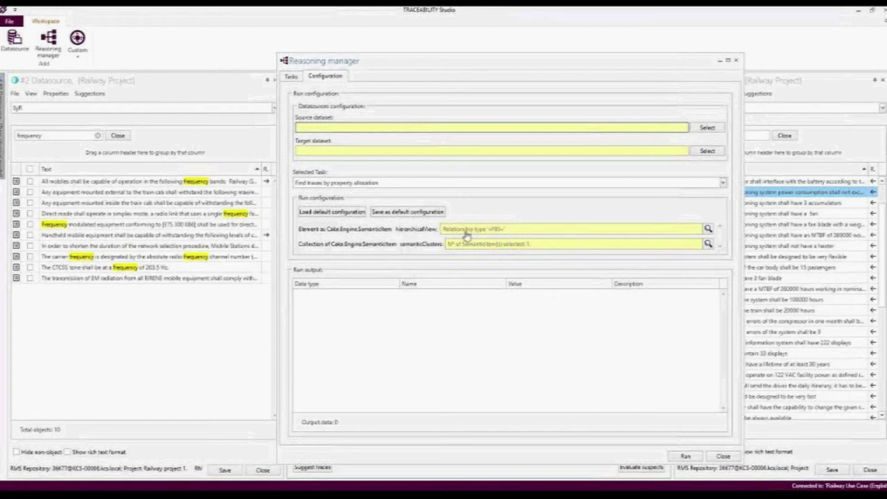
{"action": "left_click", "coordinate": [457, 246]}
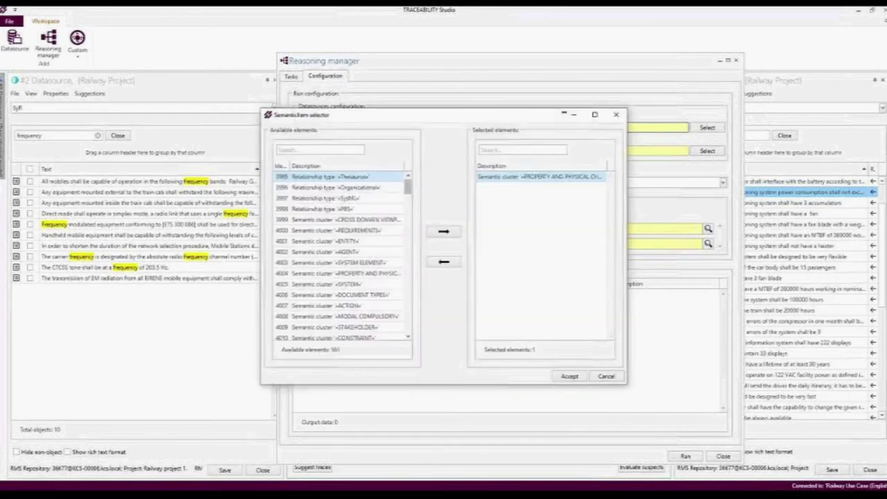
{"action": "left_click_drag", "start_coordinate": [627, 242], "coordinate": [719, 242]}
{"action": "left_click", "coordinate": [602, 179]}
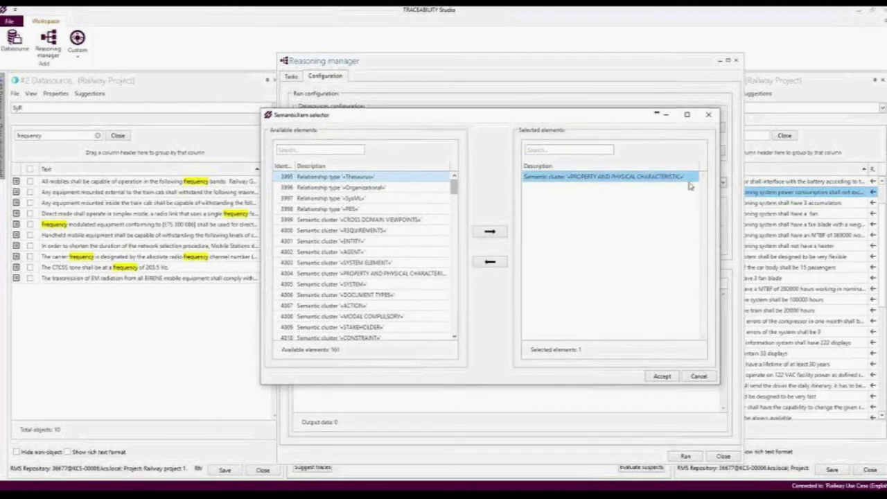
{"action": "left_click", "coordinate": [665, 374]}
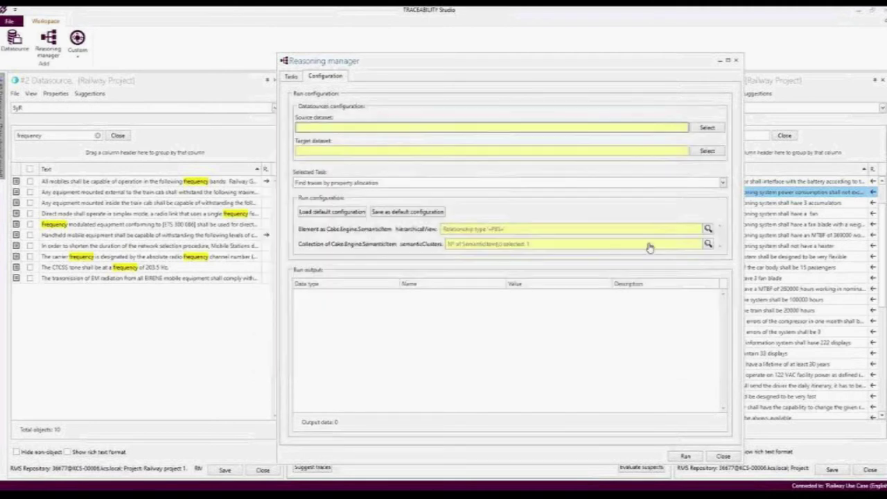
{"action": "left_click", "coordinate": [292, 77]}
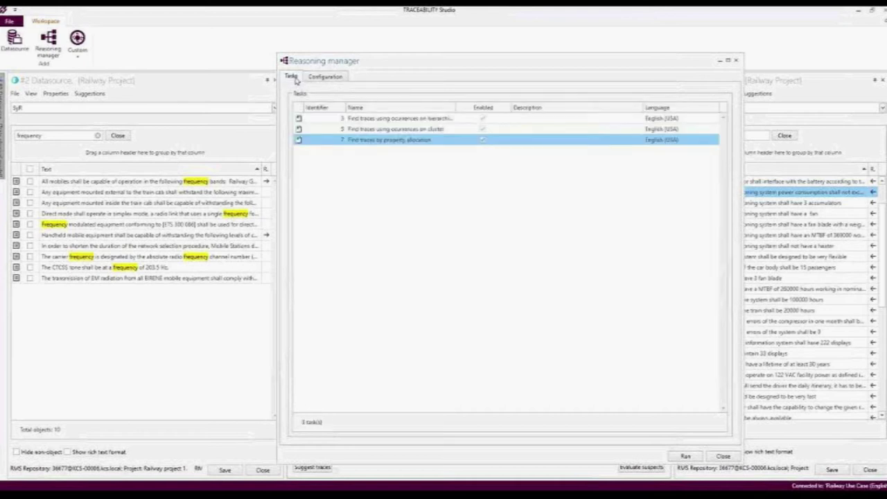
{"action": "left_click", "coordinate": [720, 61]}
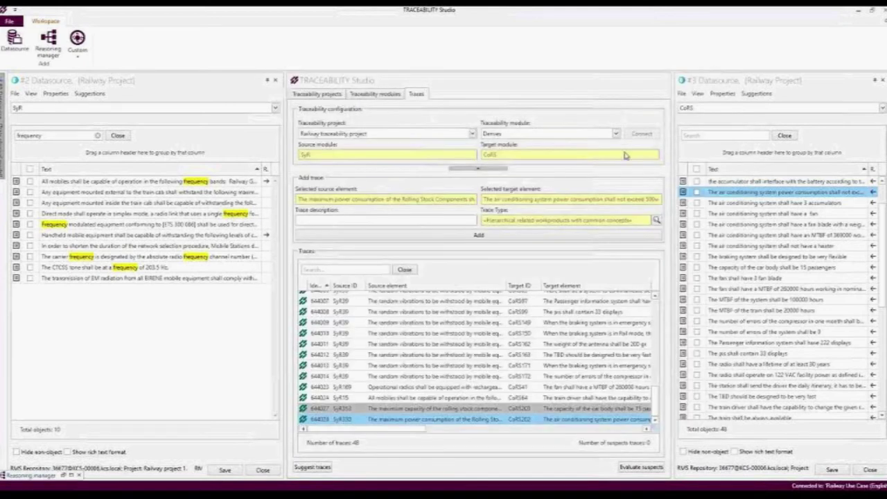
- Validate the suggested maximum capacity and power consumption traces, and select the mobiles' frequency bands trace
{"action": "left_click", "coordinate": [443, 410]}
{"action": "right_click", "coordinate": [443, 411]}
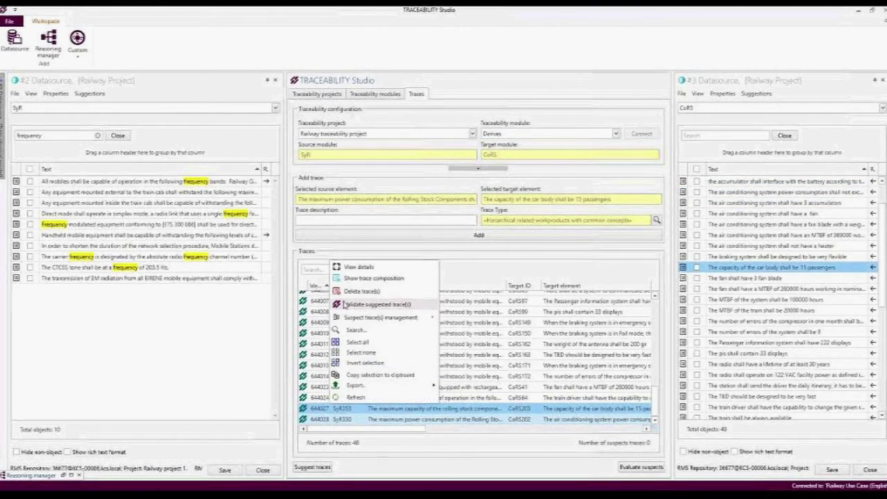
{"action": "left_click", "coordinate": [406, 308]}
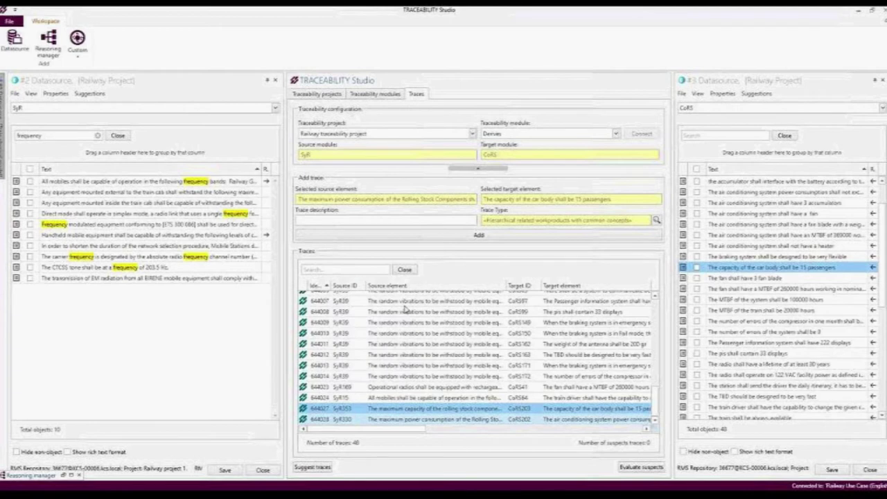
{"action": "left_click", "coordinate": [432, 399]}
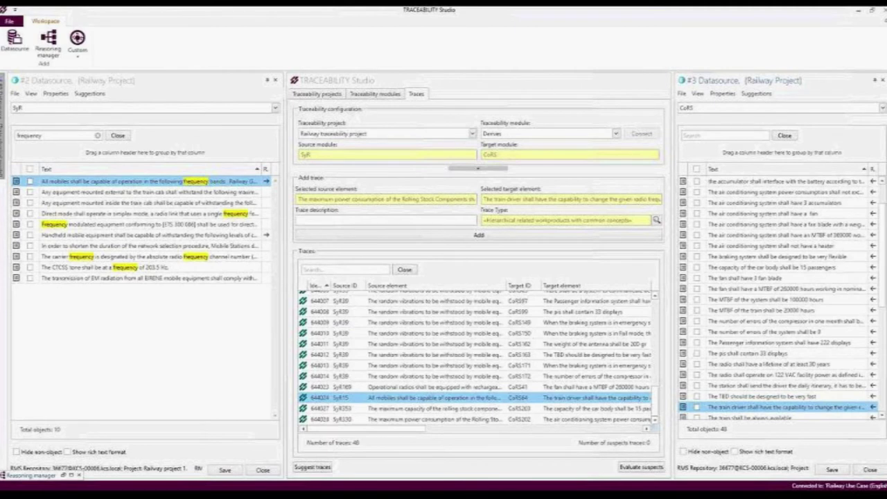
- In the DOORS CoRS module, insert "not" after "shall" in requirement CoRS64, save it, and return to TRACEABILITY Studio
{"action": "left_click_drag", "start_coordinate": [378, 212], "coordinate": [624, 136]}
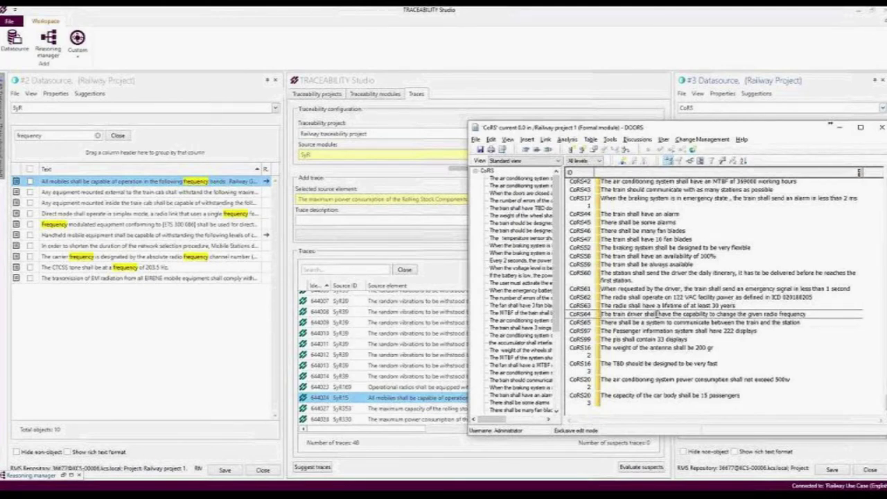
{"action": "left_click", "coordinate": [655, 314]}
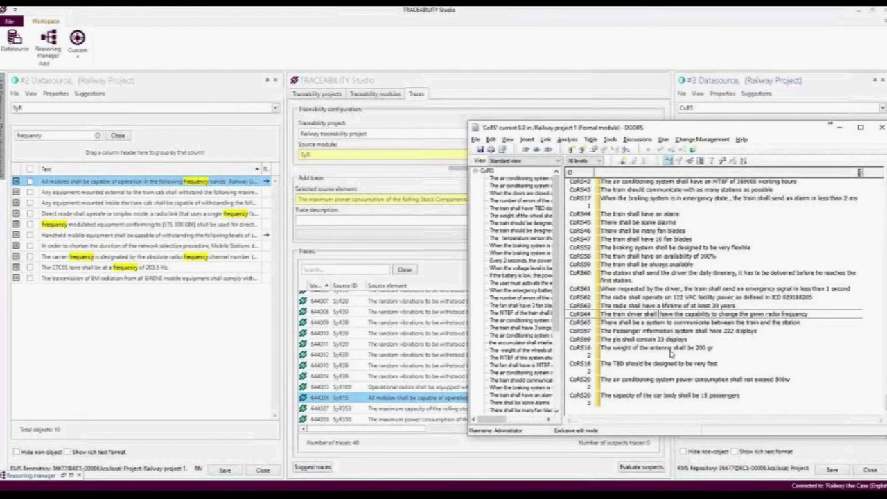
{"action": "type", "text": "not"}
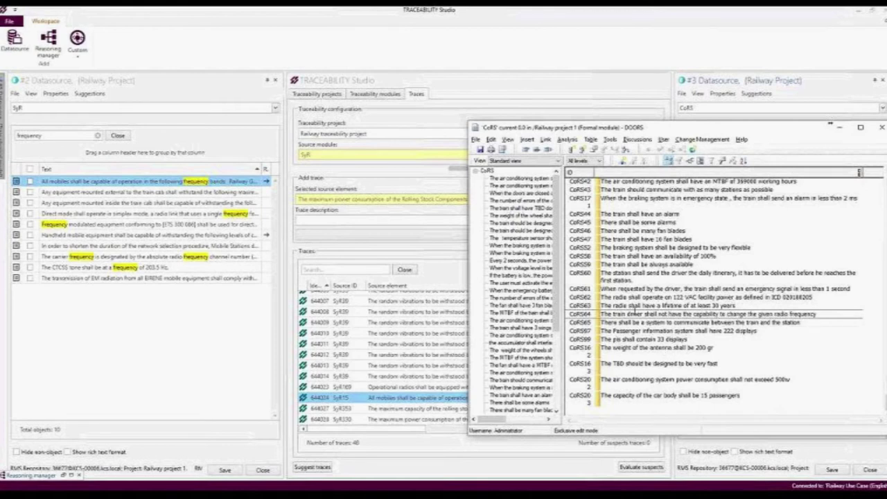
{"action": "left_click", "coordinate": [481, 150]}
{"action": "type", "text": "not"}
{"action": "left_click_drag", "start_coordinate": [719, 129], "coordinate": [688, 128]}
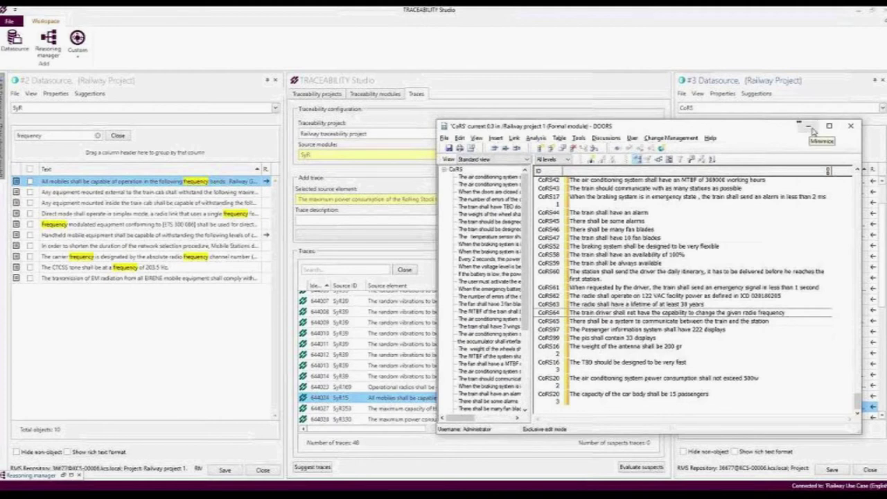
{"action": "left_click", "coordinate": [850, 125]}
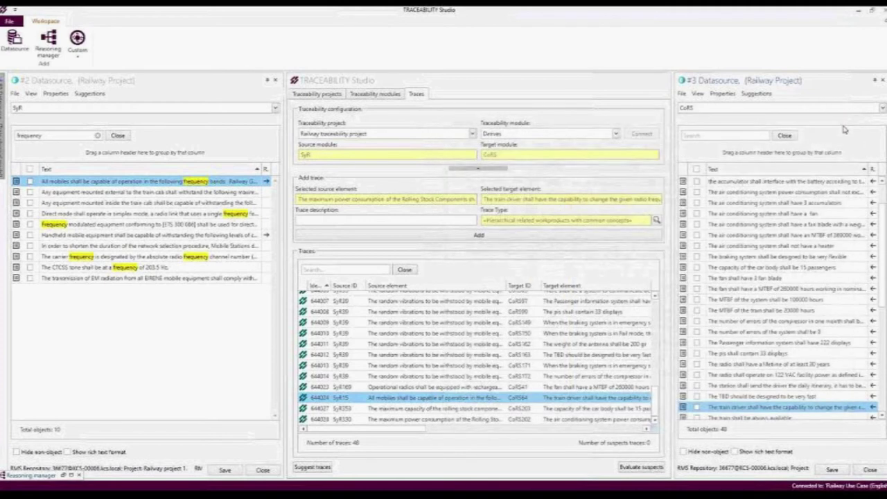
- Refresh the CoRS requirements list from its source and confirm the refresh
{"action": "left_click", "coordinate": [734, 288]}
{"action": "right_click", "coordinate": [735, 288]}
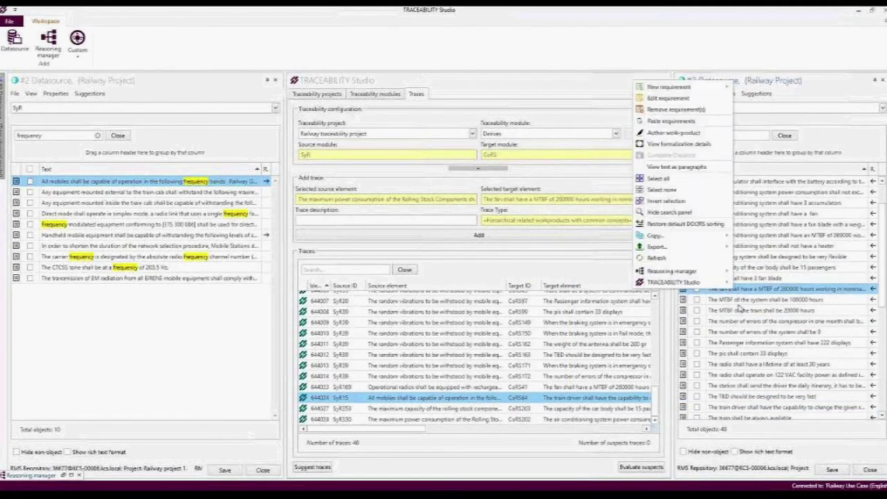
{"action": "left_click", "coordinate": [680, 258]}
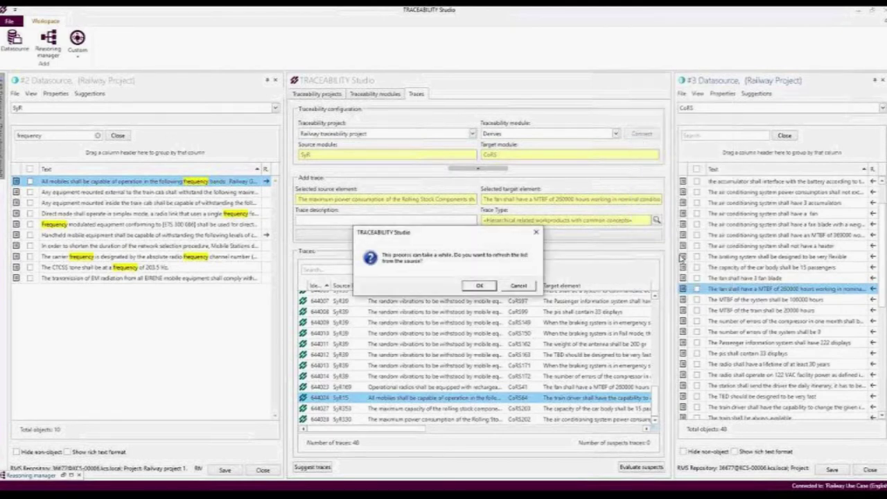
{"action": "left_click", "coordinate": [481, 287]}
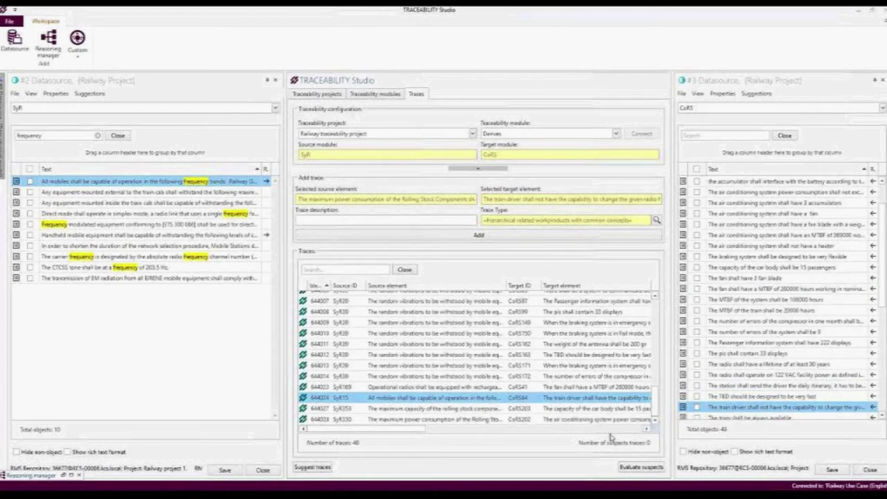
- Evaluate the suspect traces of the Derives module and select the mobiles' frequency bands trace SyR15 to CoRS64
{"action": "left_click", "coordinate": [633, 469]}
{"action": "left_click", "coordinate": [476, 287]}
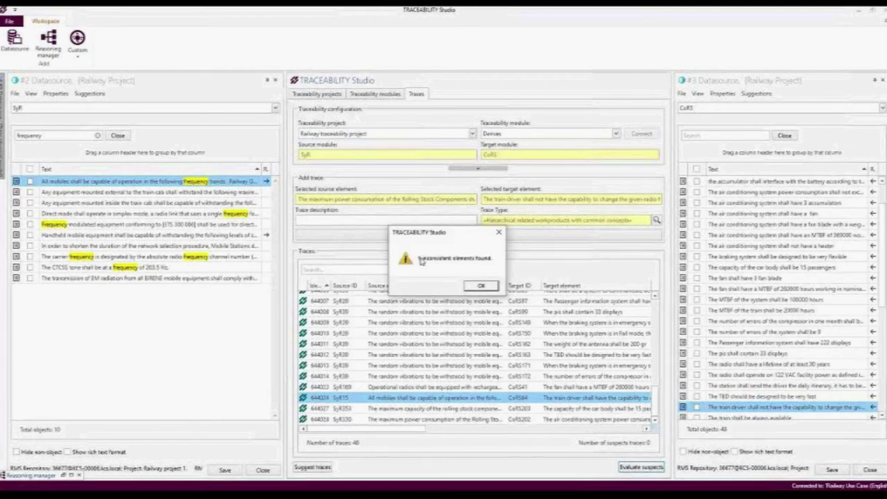
{"action": "left_click", "coordinate": [485, 285]}
{"action": "left_click", "coordinate": [461, 389]}
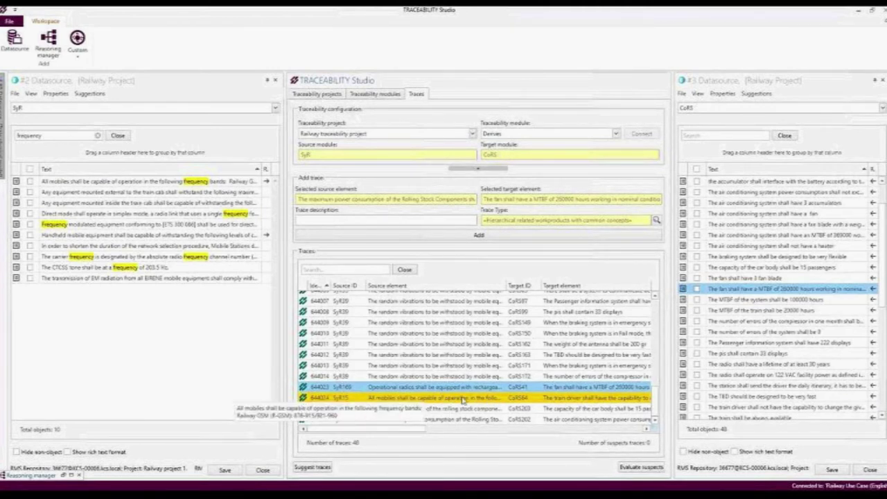
{"action": "left_click", "coordinate": [463, 400]}
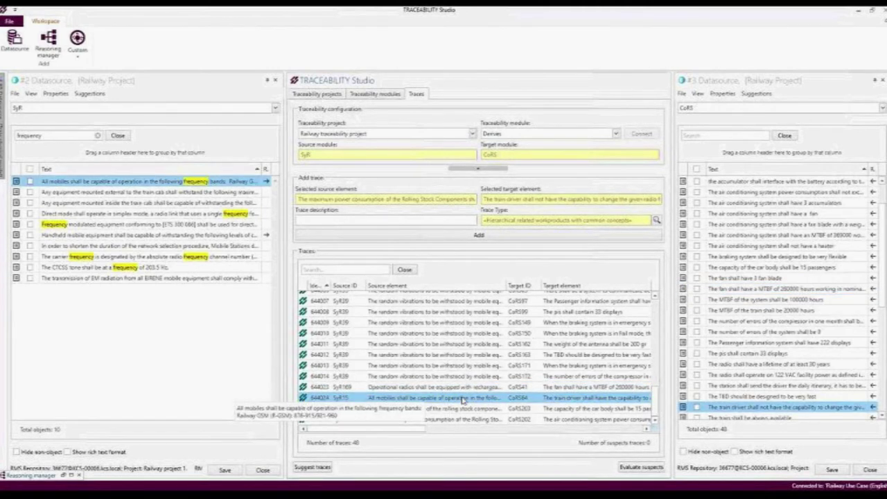
- Examine the suspect trace bar and the source and target coverage of the Derives module, plus the project scoreboard
{"action": "left_click", "coordinate": [388, 94]}
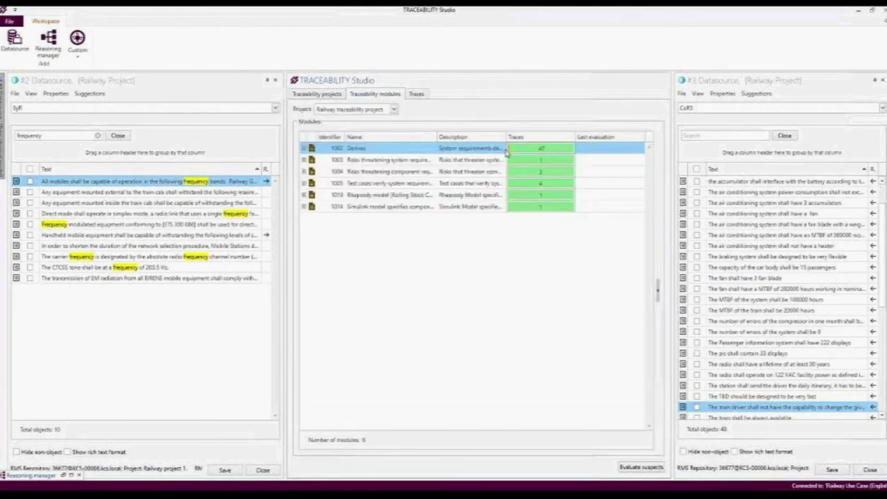
{"action": "left_click_drag", "start_coordinate": [576, 136], "coordinate": [624, 131]}
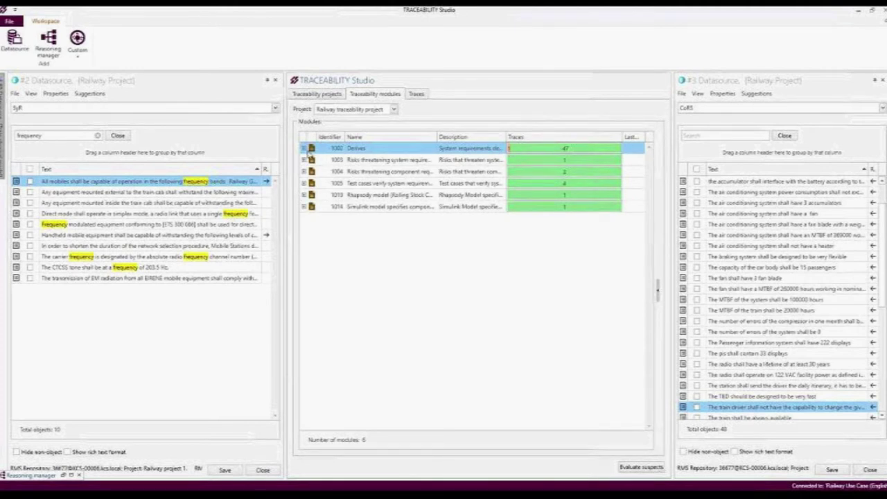
{"action": "left_click", "coordinate": [304, 149]}
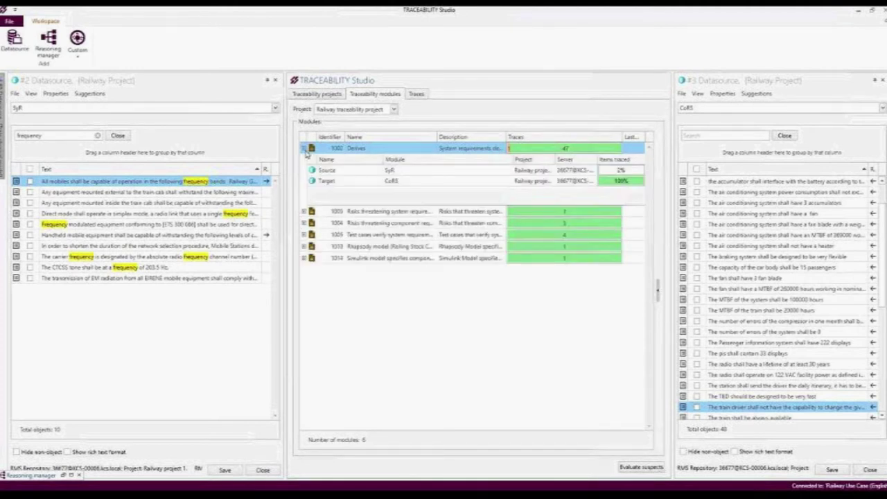
{"action": "left_click", "coordinate": [318, 94]}
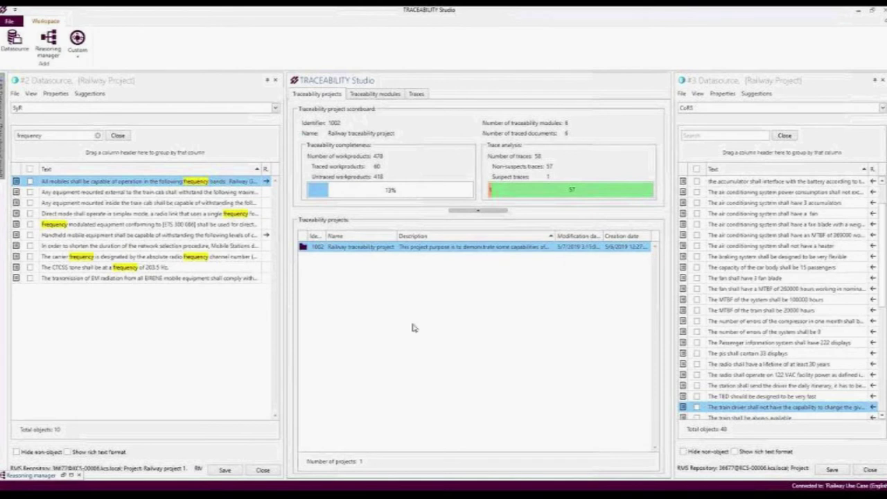
{"action": "left_click", "coordinate": [376, 94]}
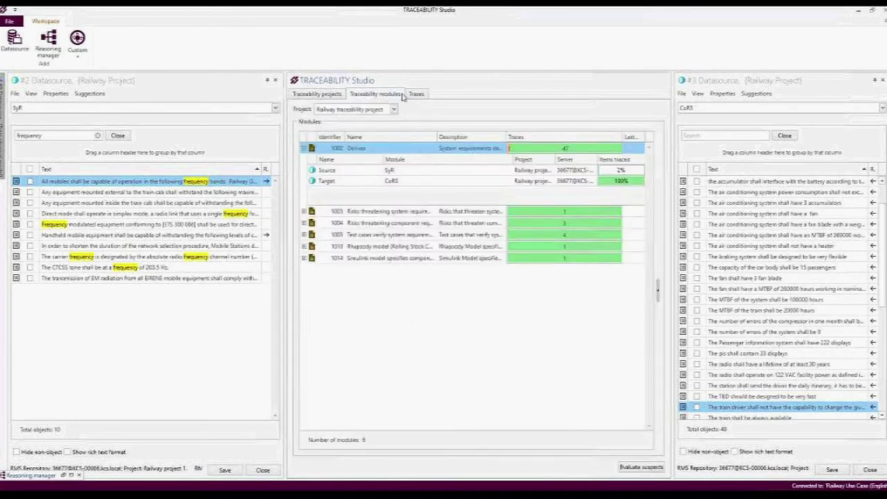
- Show the differences of the suspect SyR15 to CoRS64 trace and resolve it by updating the stored formalization
{"action": "left_click", "coordinate": [418, 94]}
{"action": "right_click", "coordinate": [413, 399]}
{"action": "mouse_move", "coordinate": [383, 311]}
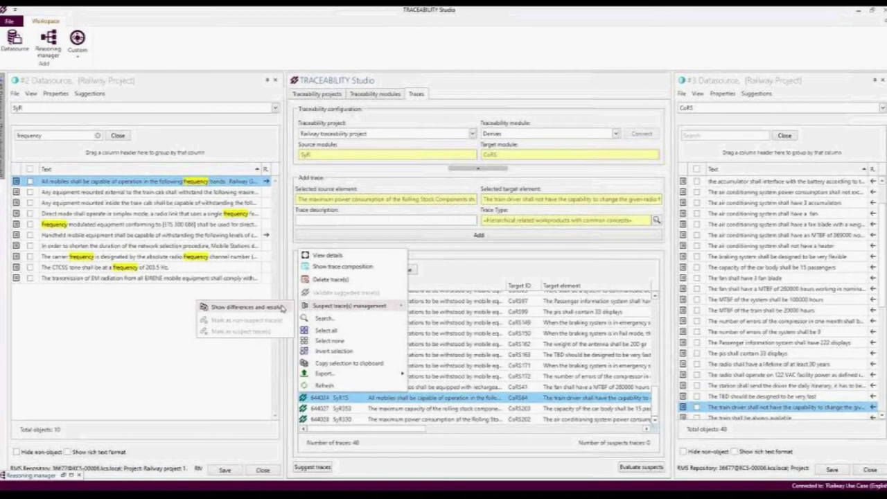
{"action": "left_click", "coordinate": [244, 307]}
{"action": "left_click", "coordinate": [476, 288]}
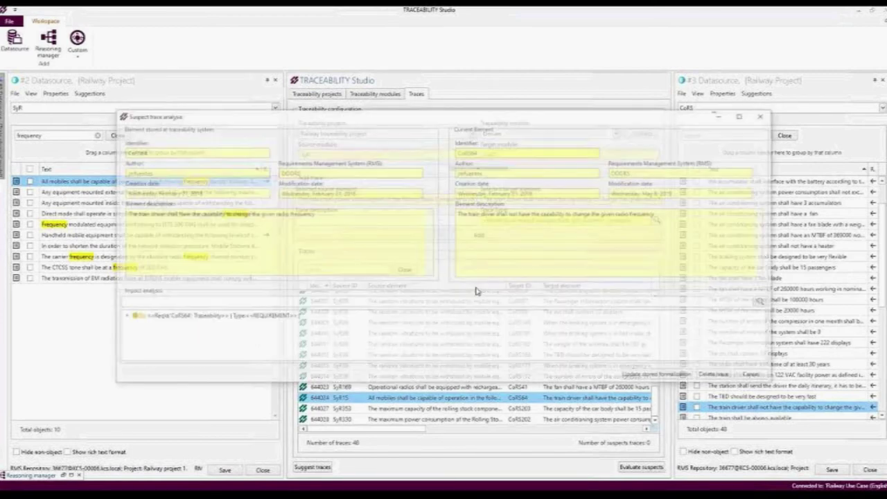
{"action": "left_click", "coordinate": [652, 377]}
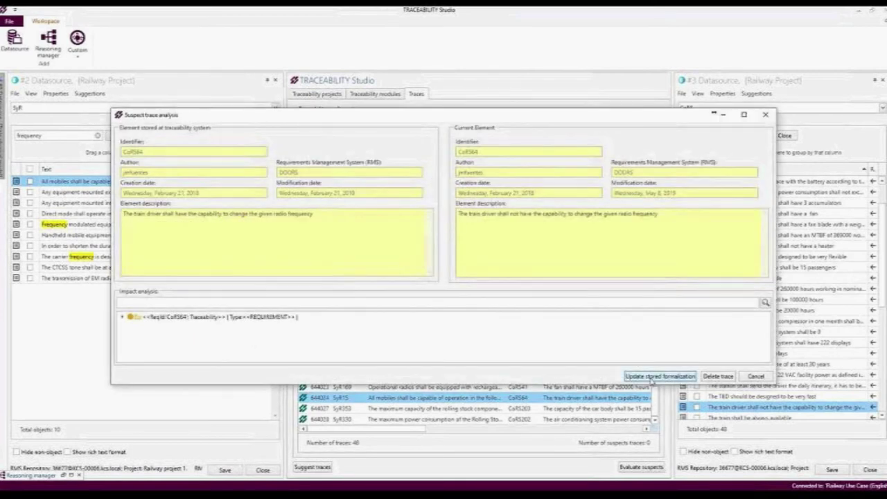
{"action": "left_click", "coordinate": [483, 290]}
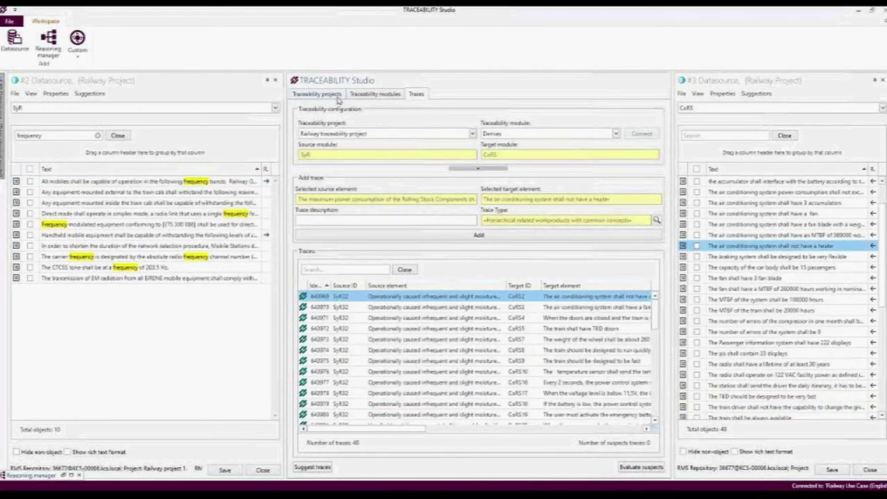
- Check the updated module and project trace statistics, and collapse the SyR and CoRS datasource panels
{"action": "left_click", "coordinate": [377, 96]}
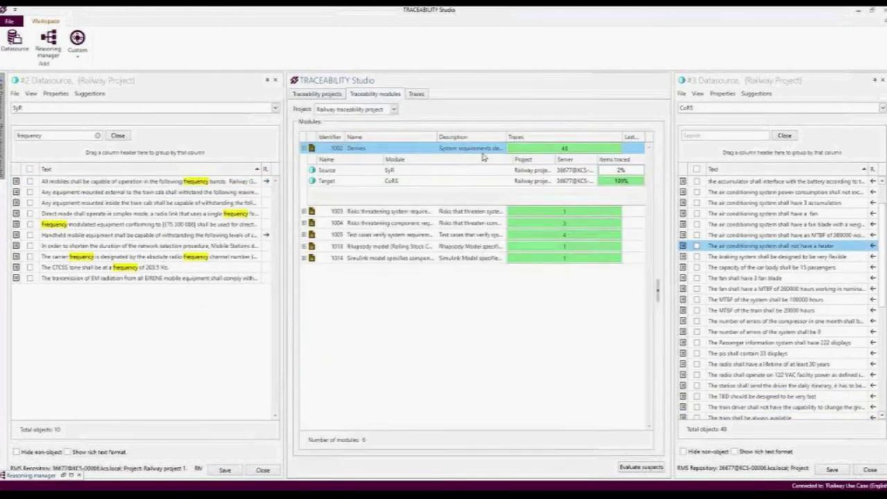
{"action": "left_click", "coordinate": [327, 96]}
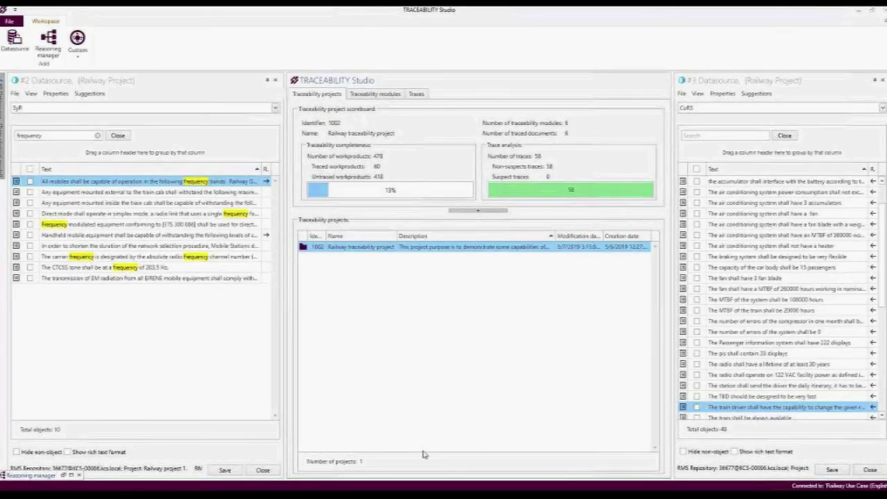
{"action": "left_click", "coordinate": [274, 80]}
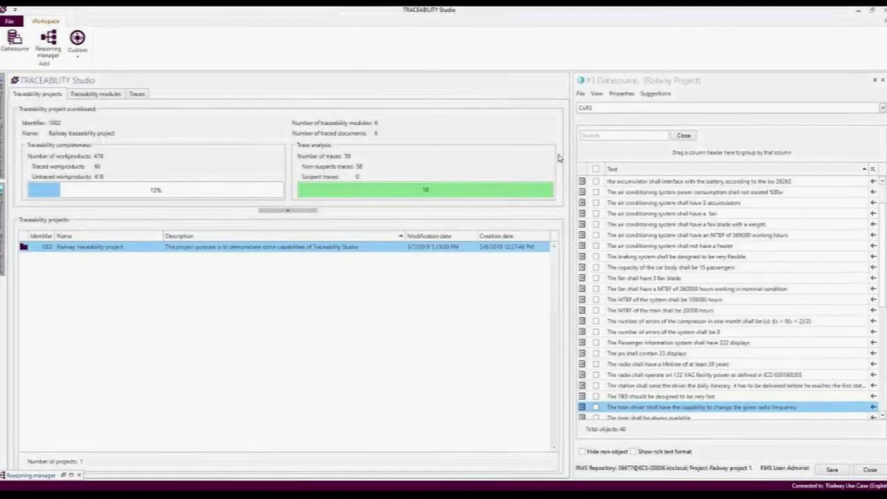
{"action": "left_click", "coordinate": [875, 80]}
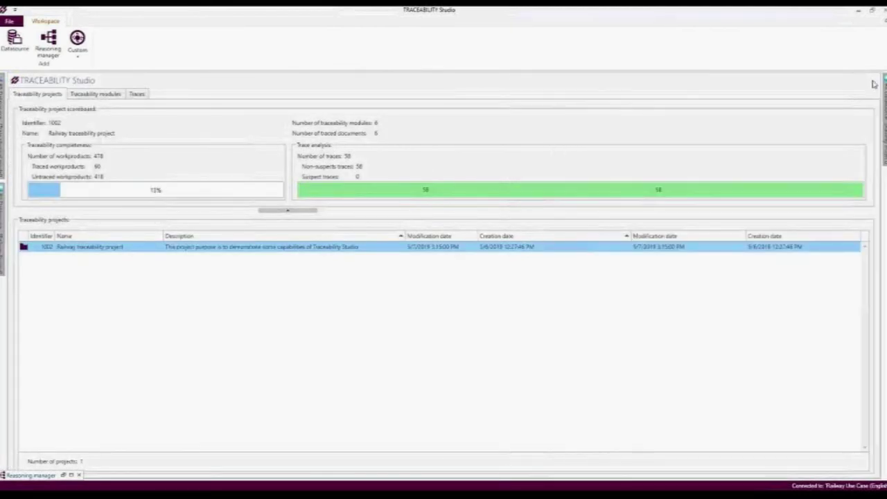
- Start a Microsoft Word report for the Railway traceability project and open the TRACEABILITY Studio report template for editing in Word
{"action": "right_click", "coordinate": [235, 247]}
{"action": "mouse_move", "coordinate": [161, 300]}
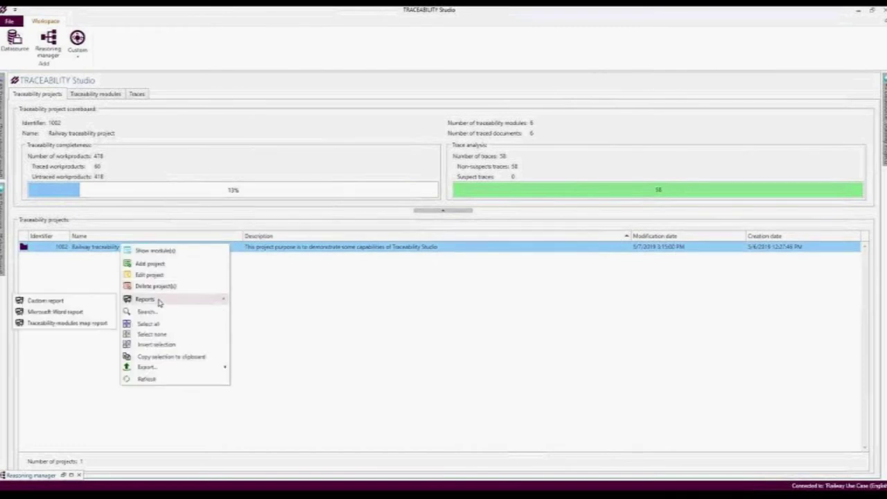
{"action": "left_click", "coordinate": [100, 314]}
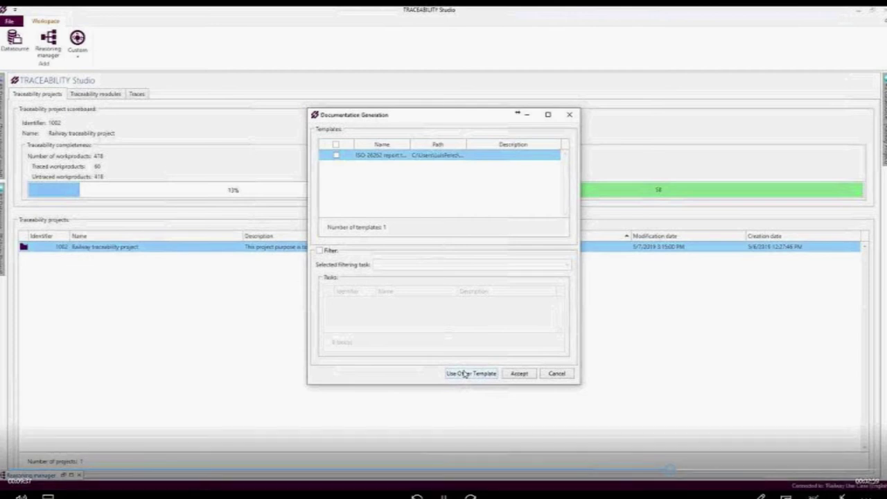
{"action": "left_click", "coordinate": [464, 373]}
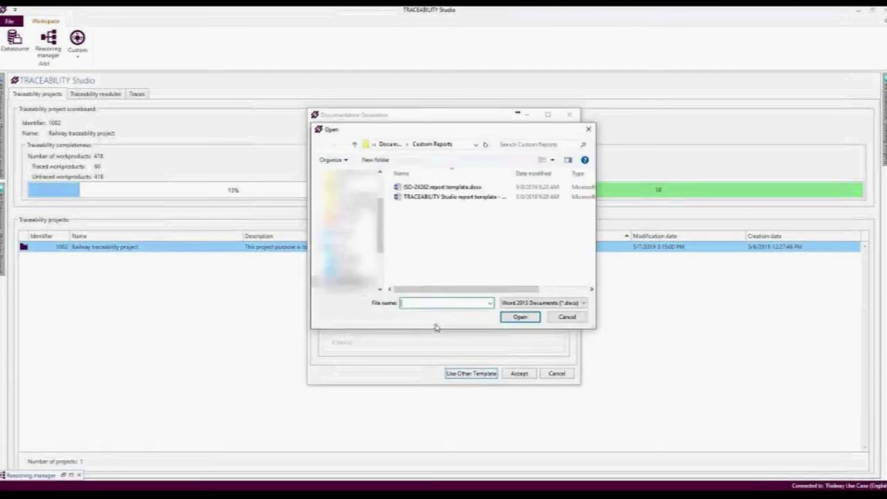
{"action": "right_click", "coordinate": [429, 197]}
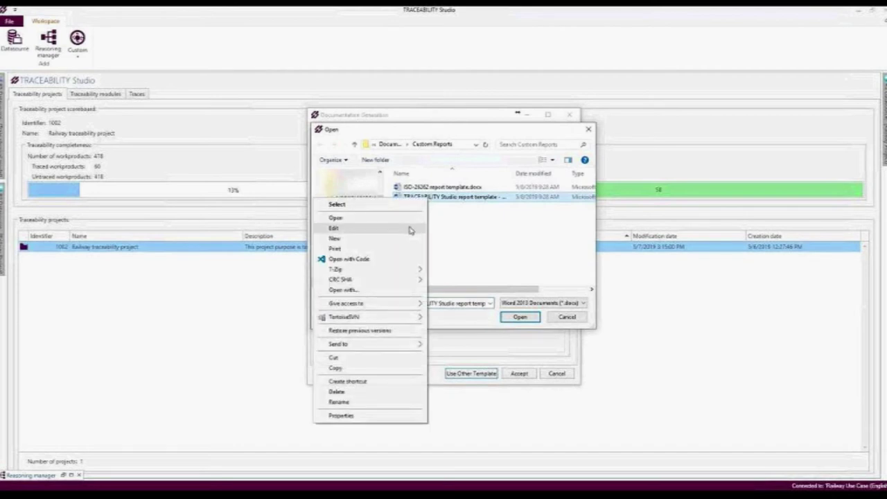
{"action": "left_click", "coordinate": [410, 229]}
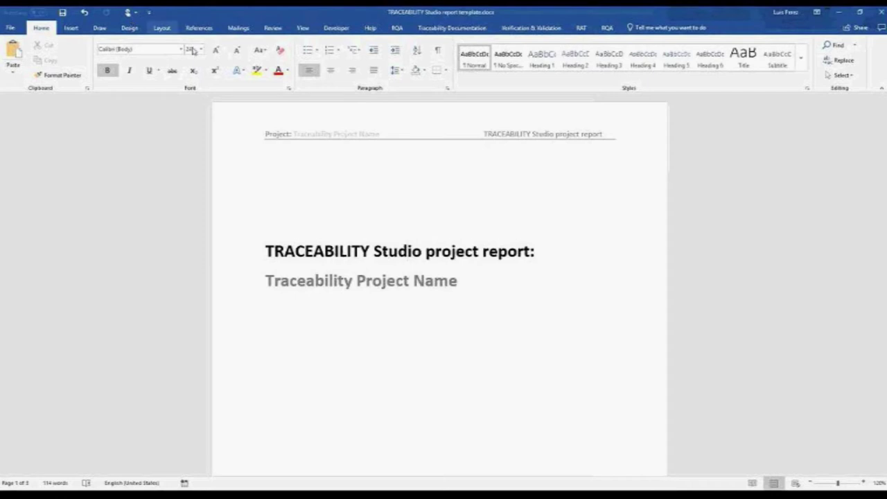
- Add a "No of traces:" line under the Project Statistics heading, followed by the project's Number of Traces field
{"action": "left_click_drag", "start_coordinate": [883, 132], "coordinate": [869, 368]}
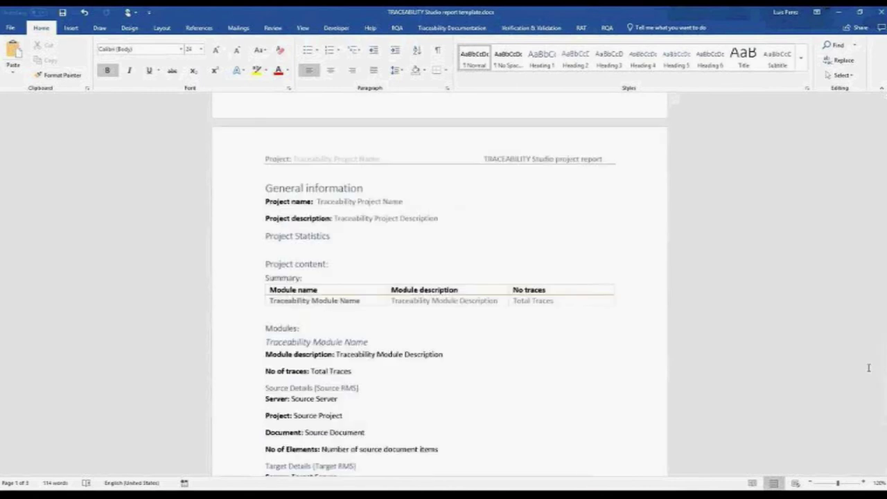
{"action": "left_click", "coordinate": [354, 203]}
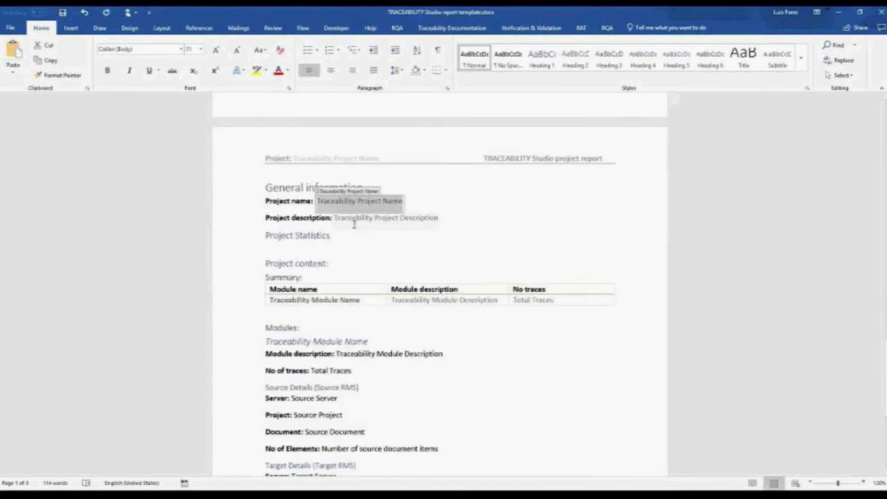
{"action": "left_click", "coordinate": [337, 237]}
{"action": "left_click", "coordinate": [338, 248]}
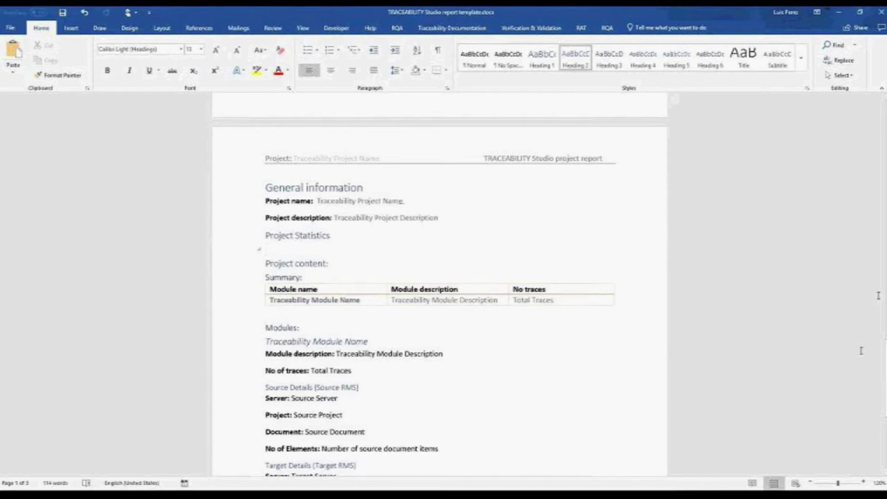
{"action": "left_click_drag", "start_coordinate": [885, 371], "coordinate": [886, 348]}
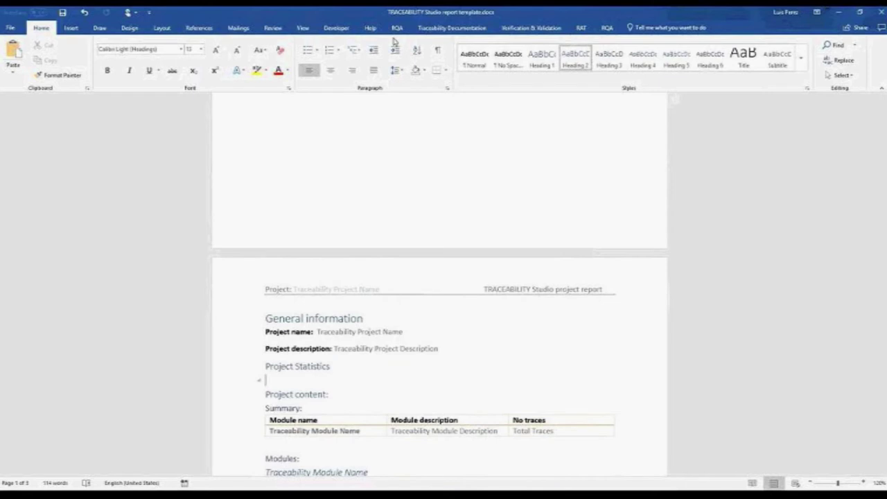
{"action": "left_click", "coordinate": [487, 31]}
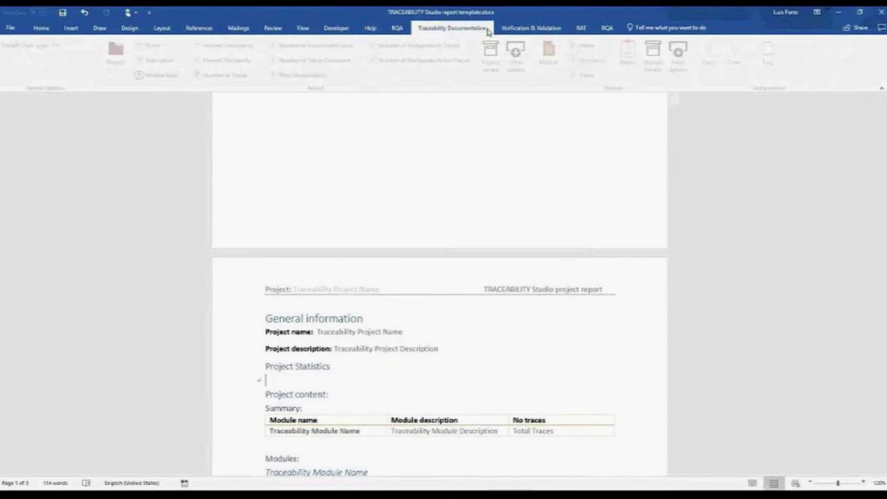
{"action": "type", "text": "N"}
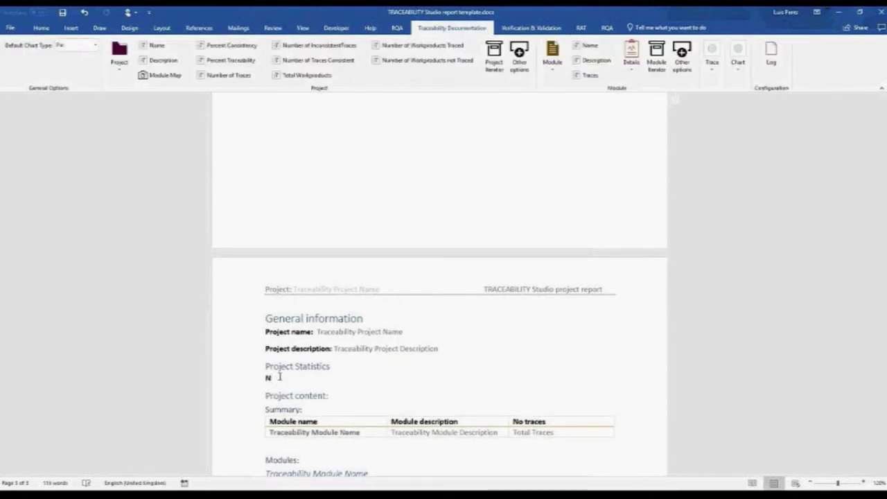
{"action": "type", "text": "o of traces:"}
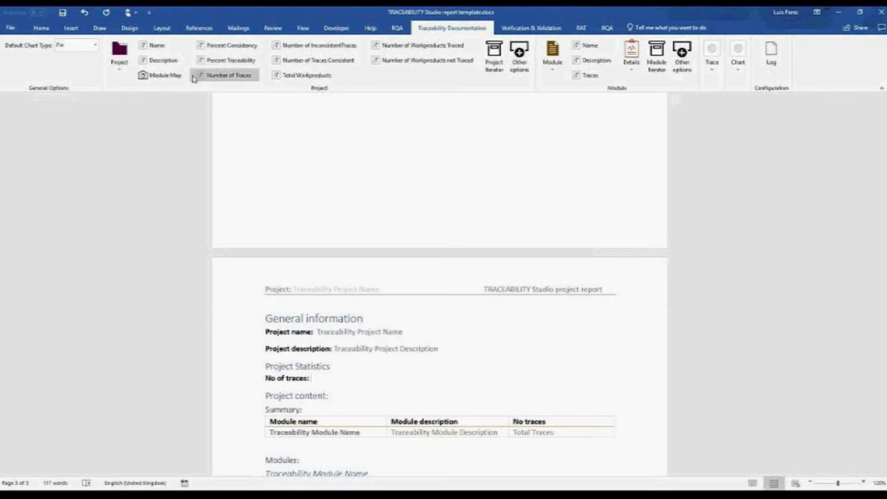
{"action": "left_click", "coordinate": [216, 77]}
{"action": "key", "text": "End"}
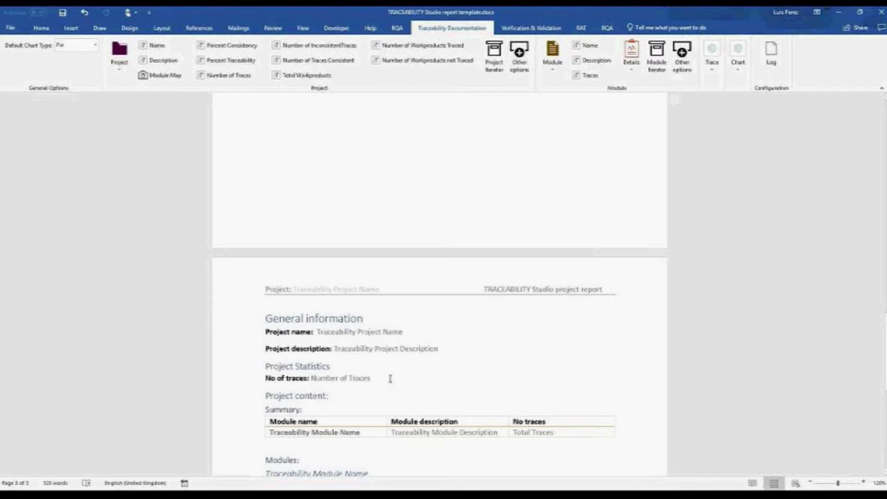
- Add a "No of unique elements:" line below the number of traces, followed by the project's Total Workproducts field
{"action": "key", "text": "Return"}
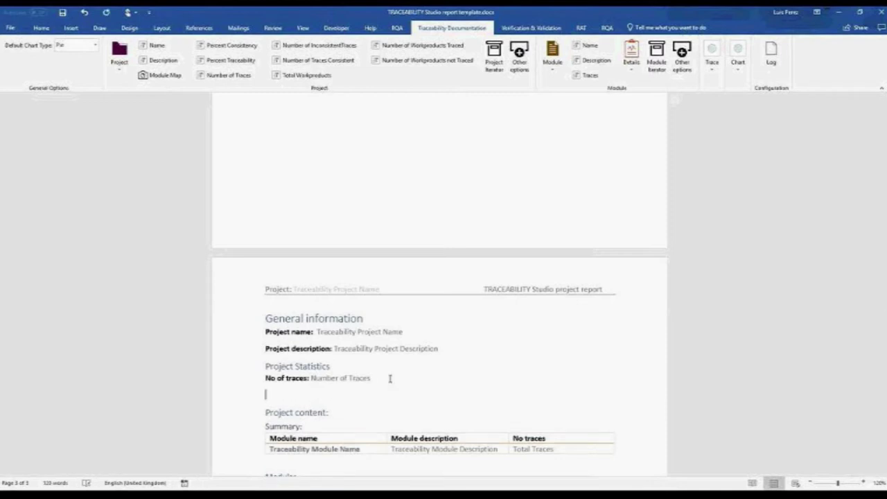
{"action": "type", "text": "No of unique elements"}
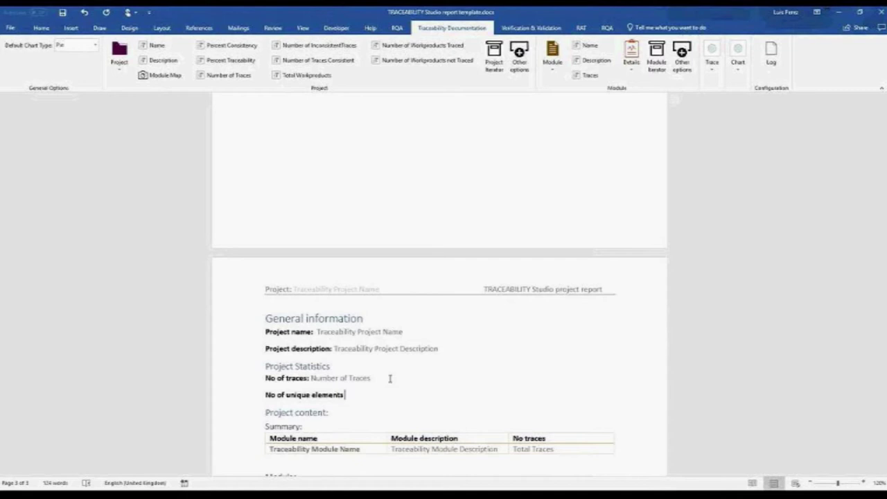
{"action": "type", "text": ":"}
{"action": "left_click", "coordinate": [299, 75]}
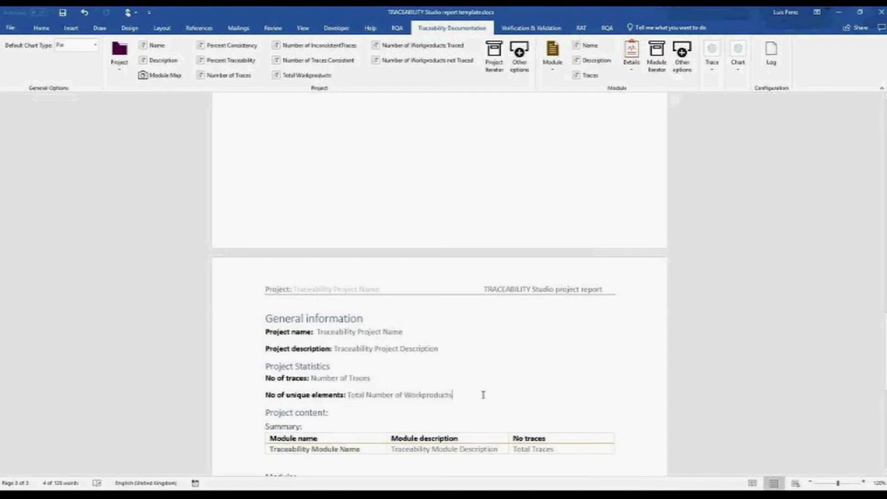
- Add a new line with the label "Percentage of traced element" below the unique elements line
{"action": "key", "text": "Return"}
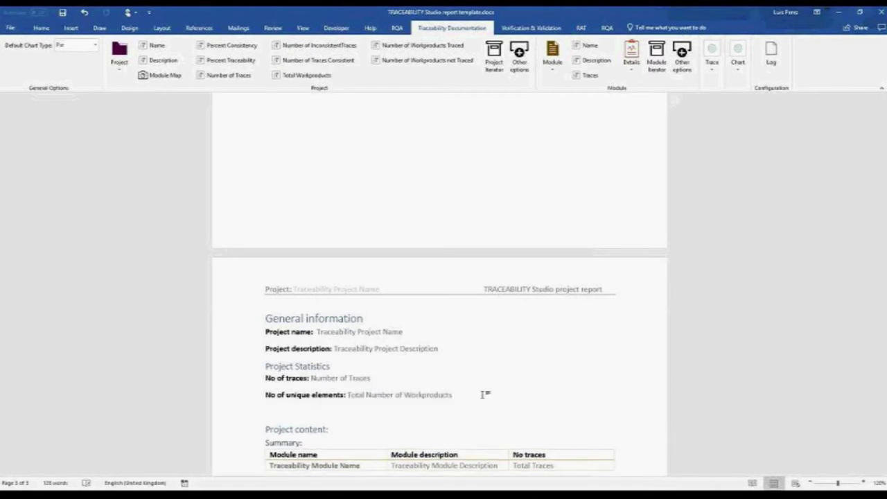
{"action": "type", "text": "Percentage of traced elee"}
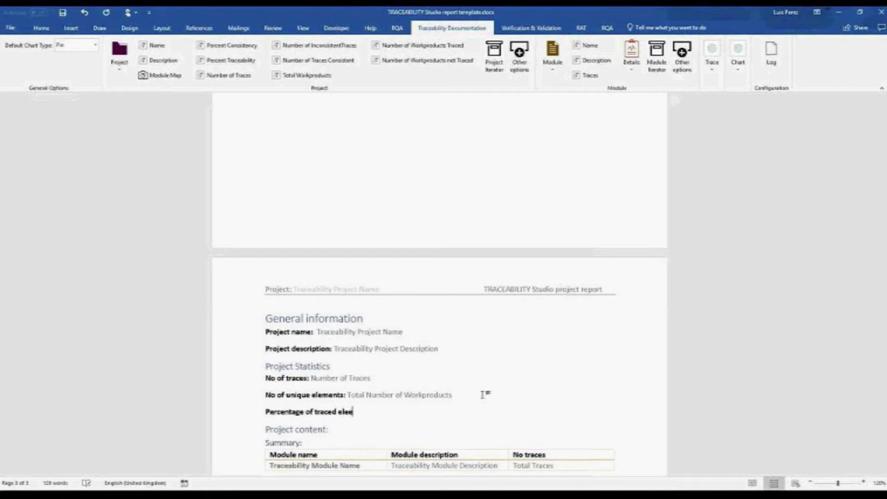
{"action": "key", "text": "BackSpace"}
{"action": "type", "text": "ment"}
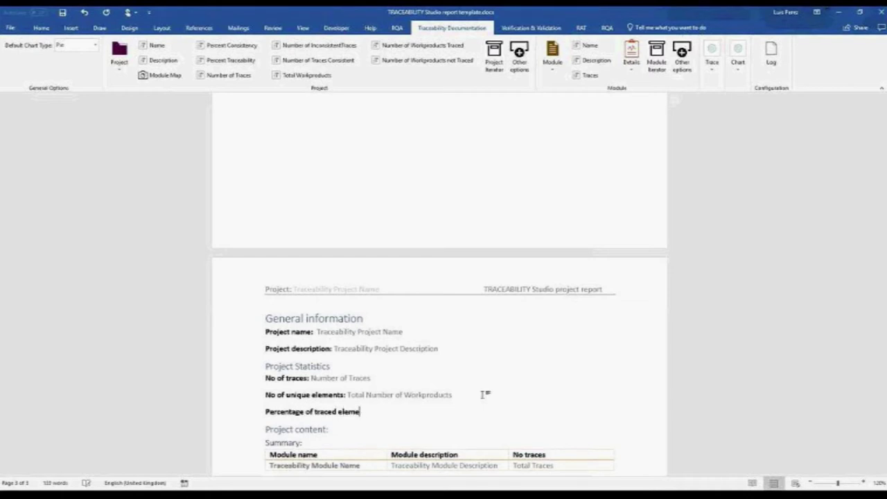